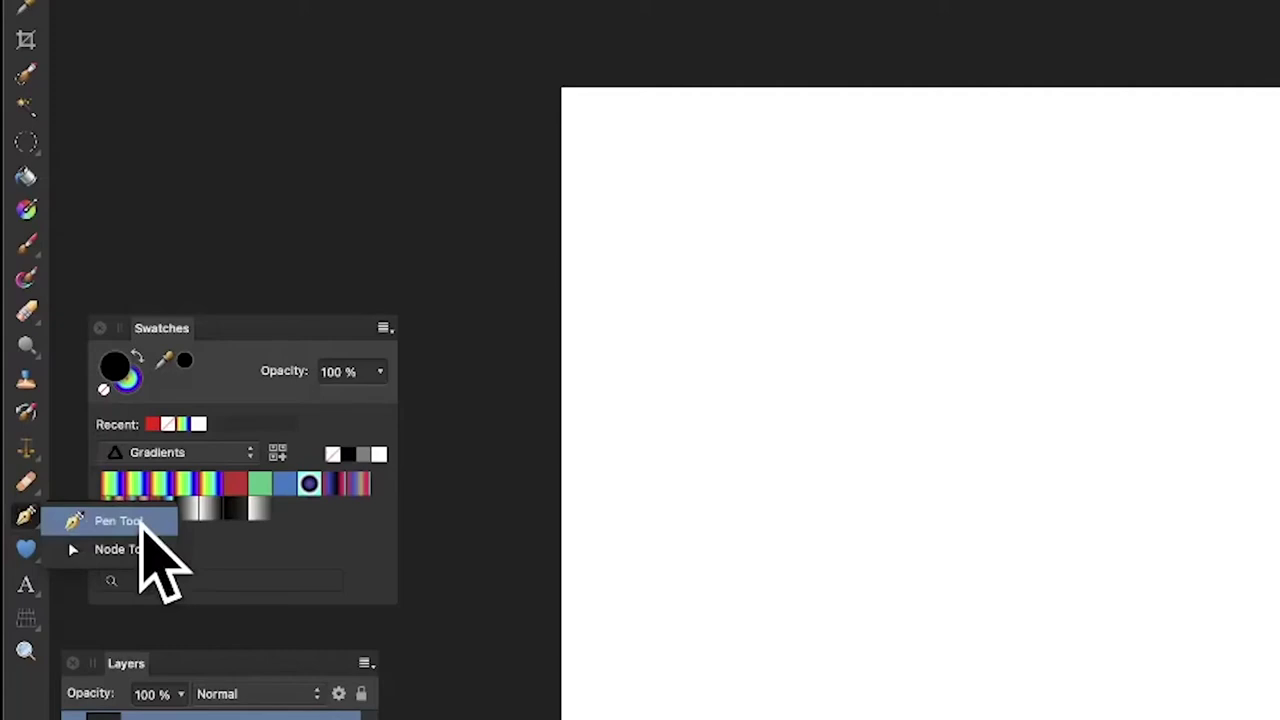
- Draw a straight Pen Tool line from a point on the left to one on the right
left_click(141, 526)
left_click(840, 486)
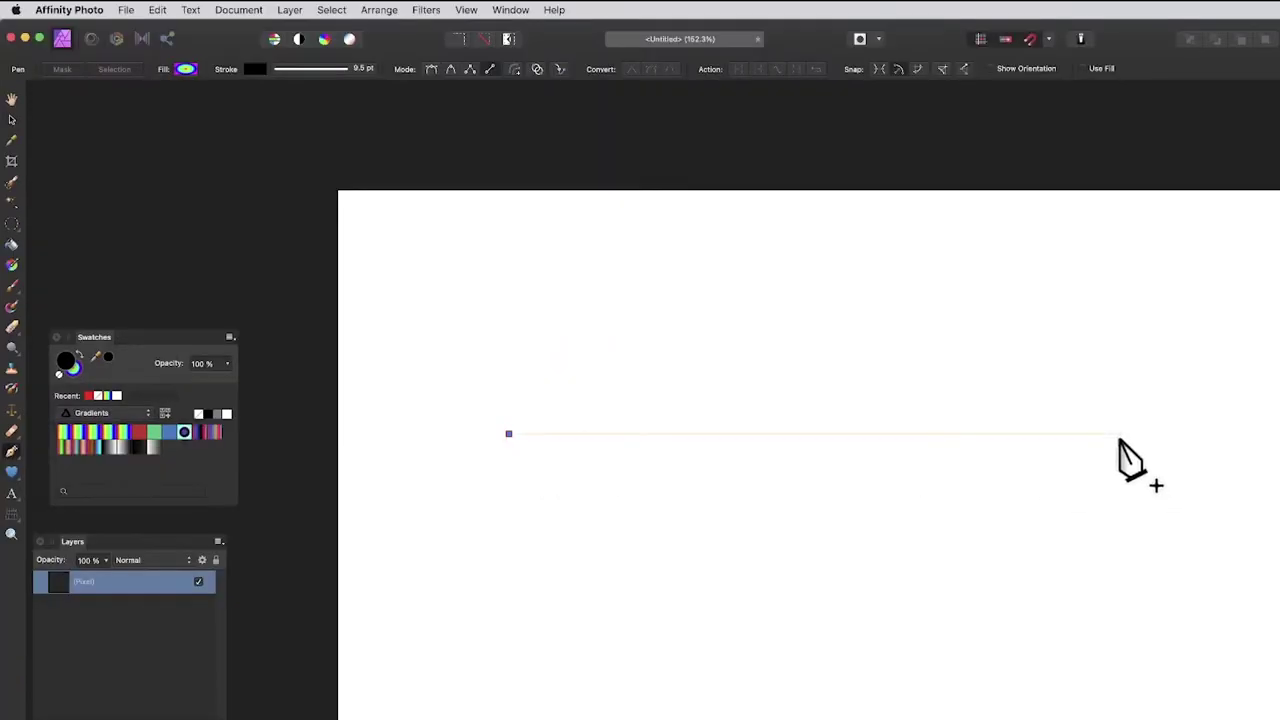
left_click(1122, 434)
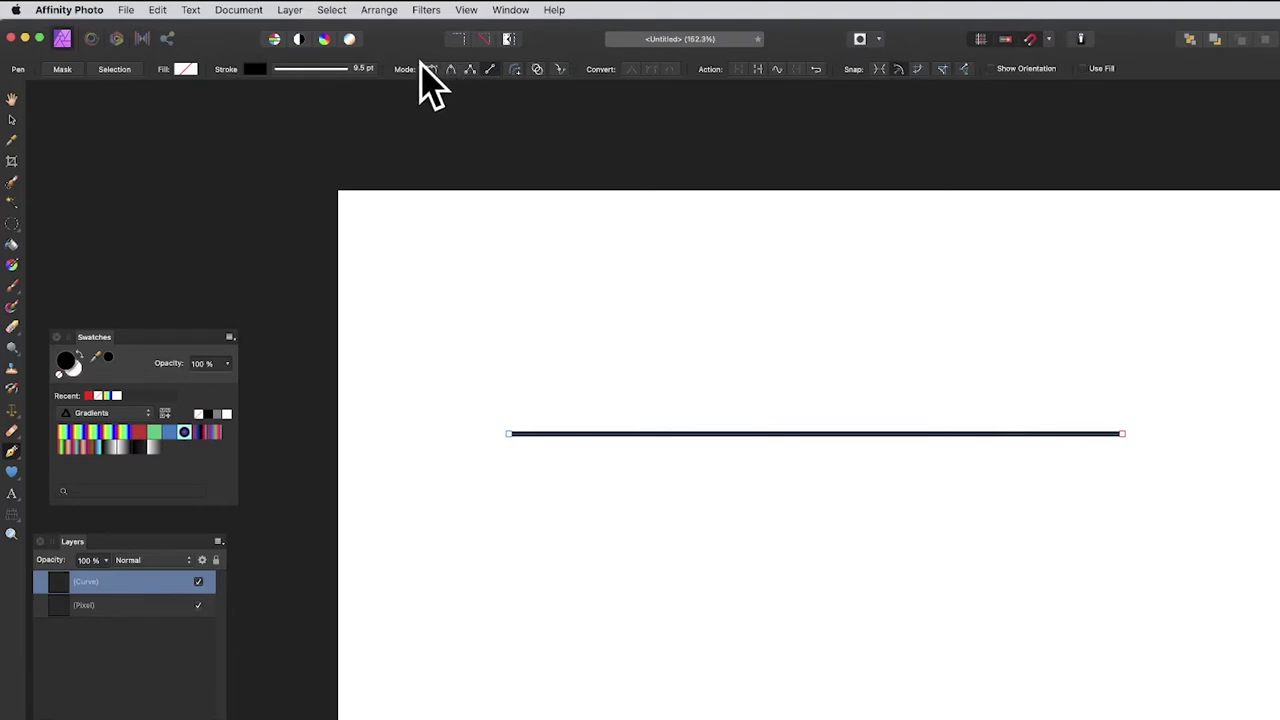
- Set the line's stroke width to 100 pt, making a thick black bar with rounded ends
left_click(353, 70)
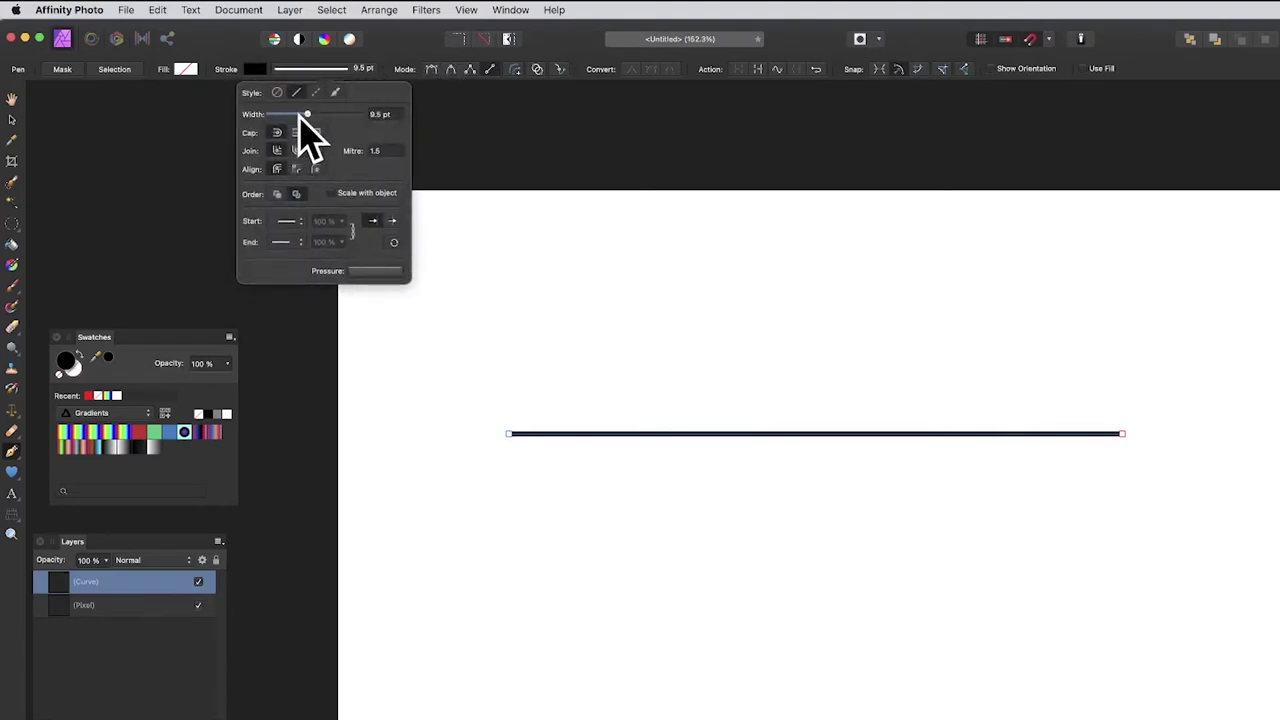
left_click_drag(297, 114, 362, 114)
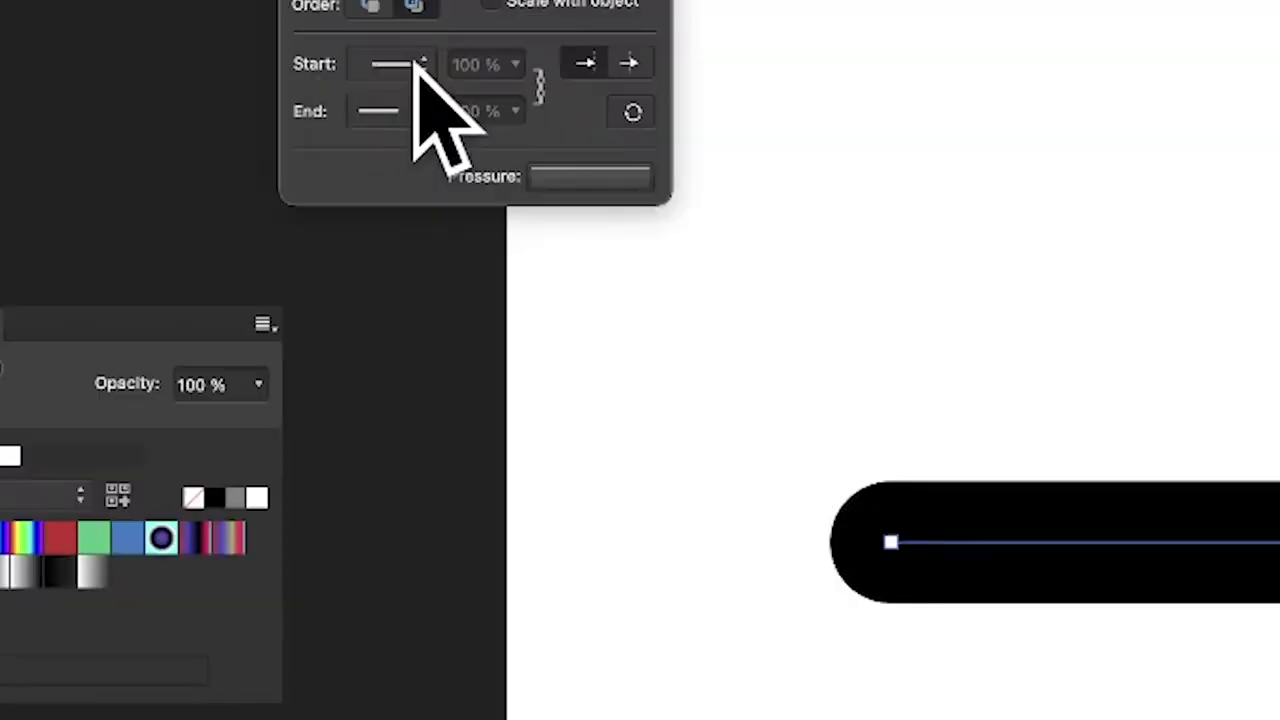
- Give the line's start a Circle Solid arrowhead at 200 % size
left_click(301, 221)
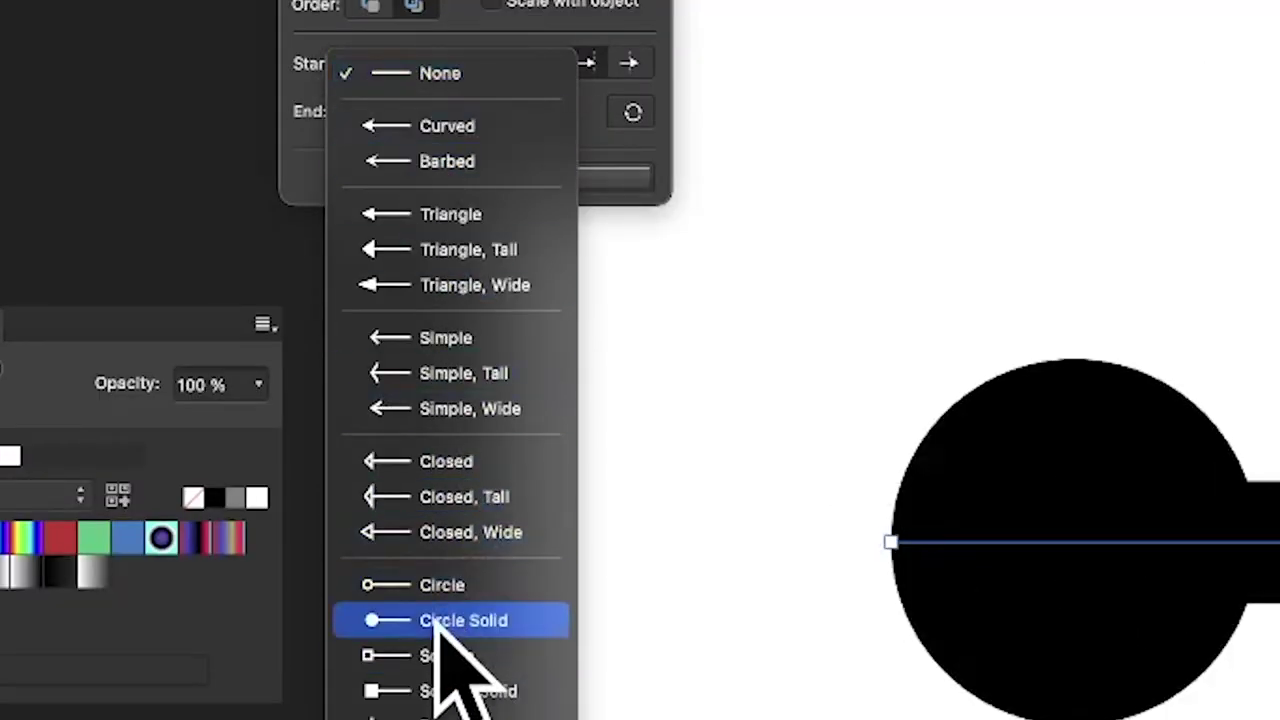
left_click(467, 620)
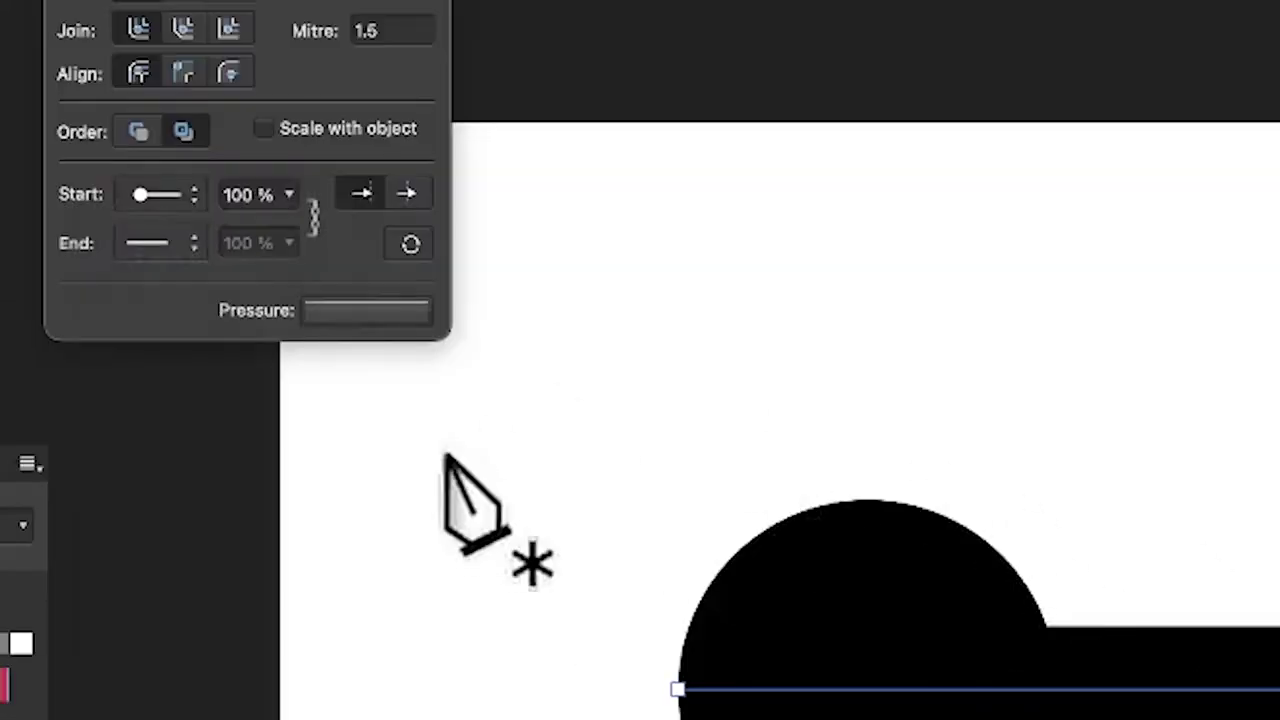
left_click(227, 194)
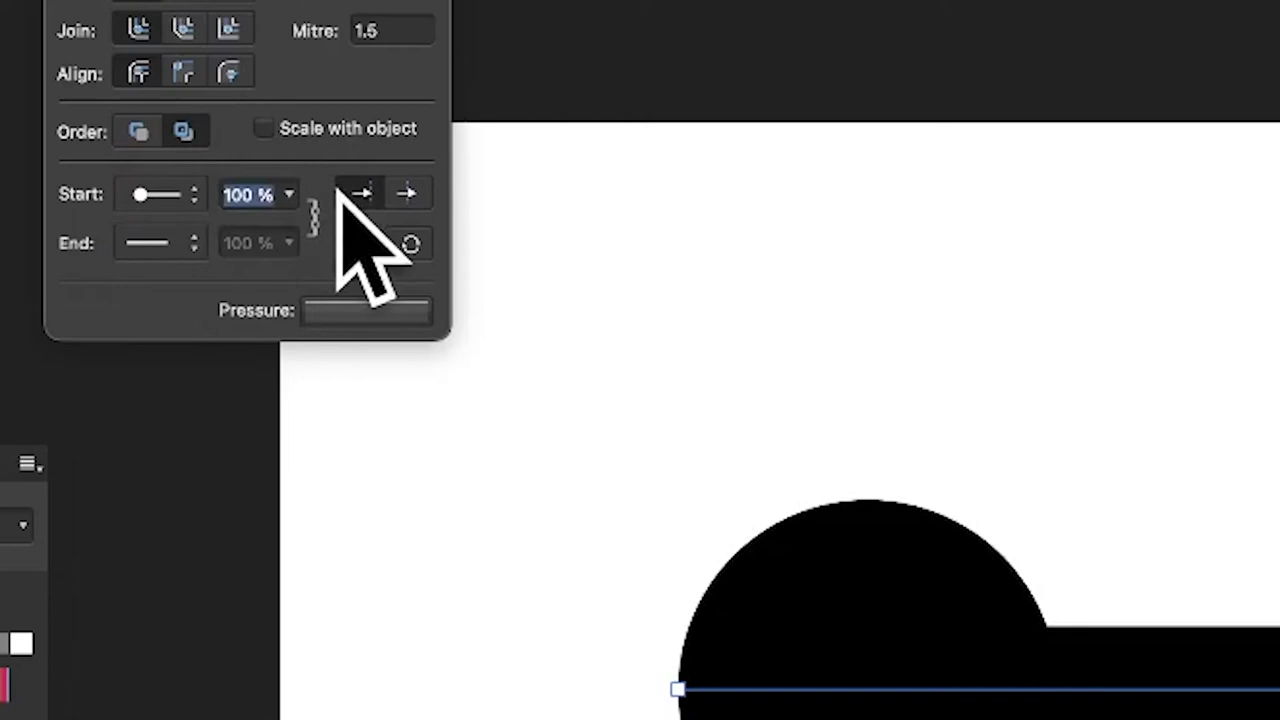
type("200")
key("Return")
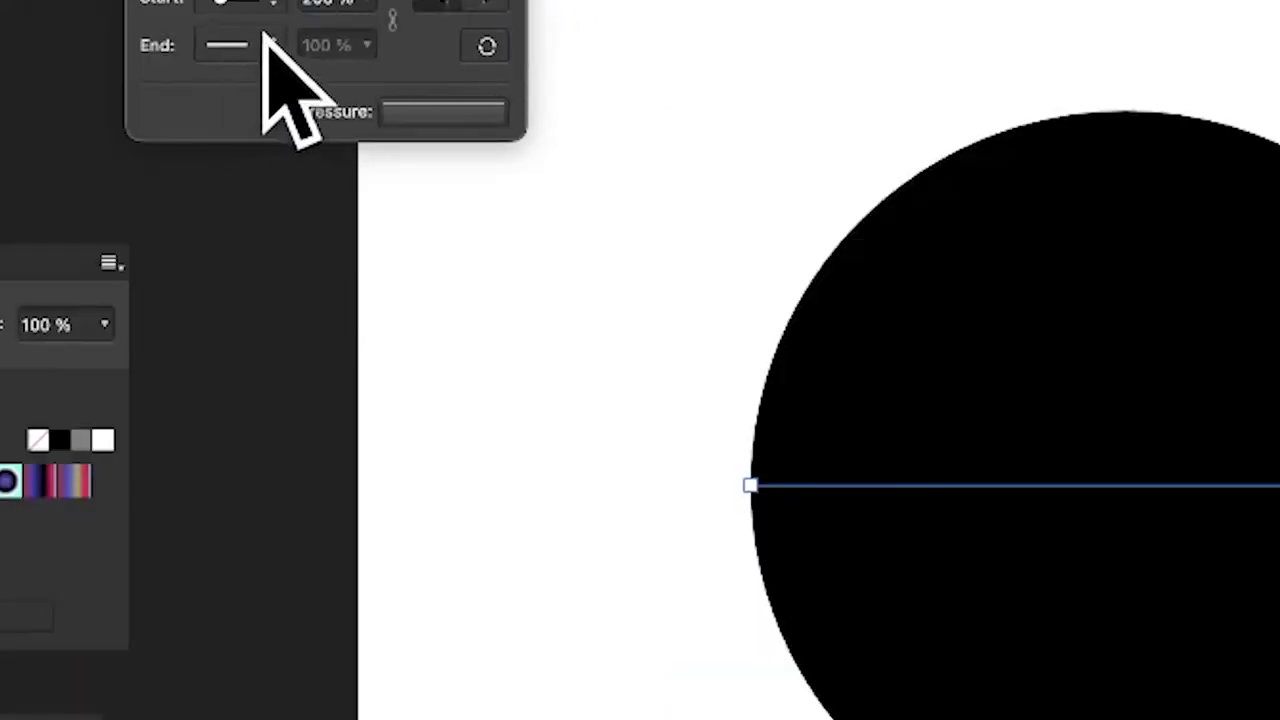
- Give the line's end a Circle Solid arrowhead at 200 % size
left_click(258, 44)
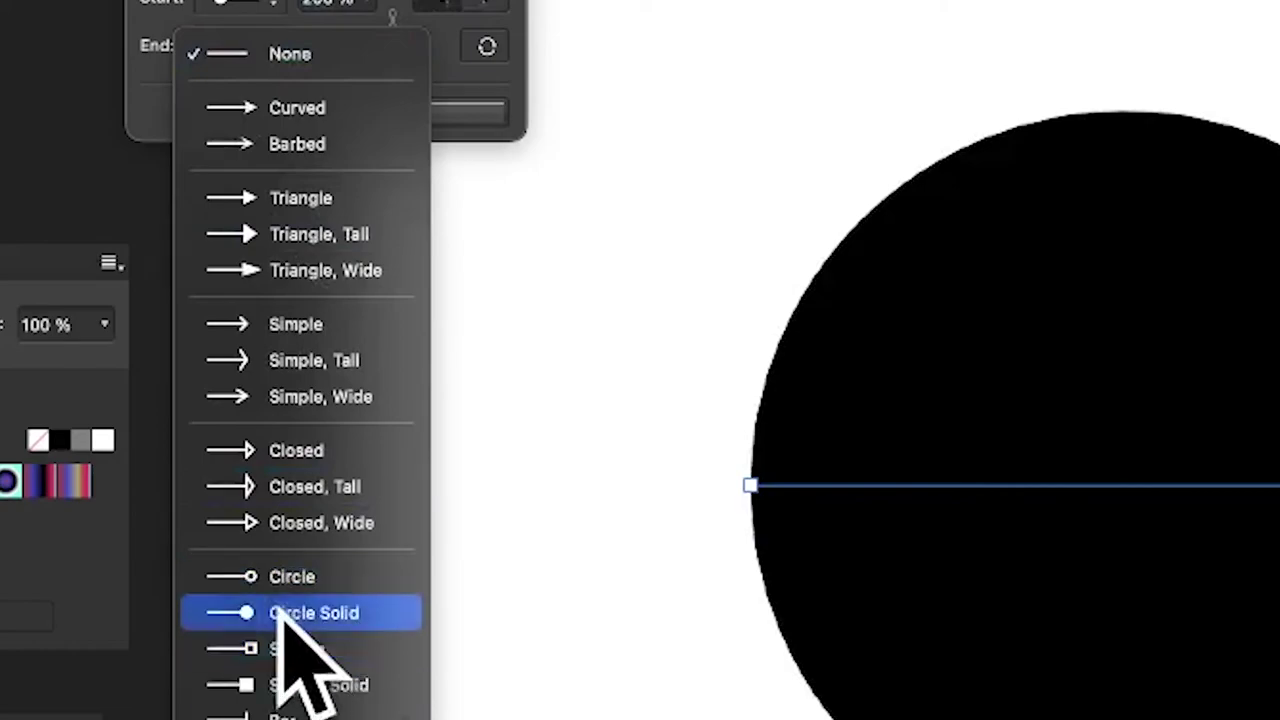
left_click(295, 613)
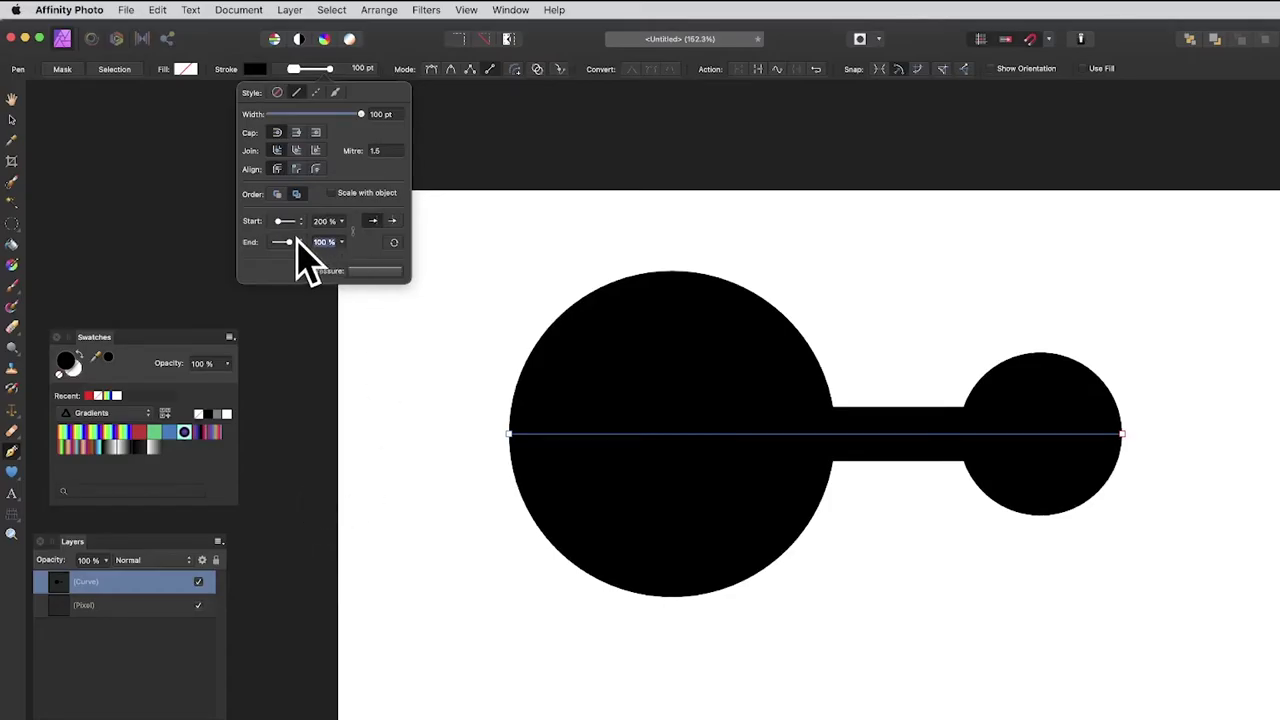
type("200")
key("Return")
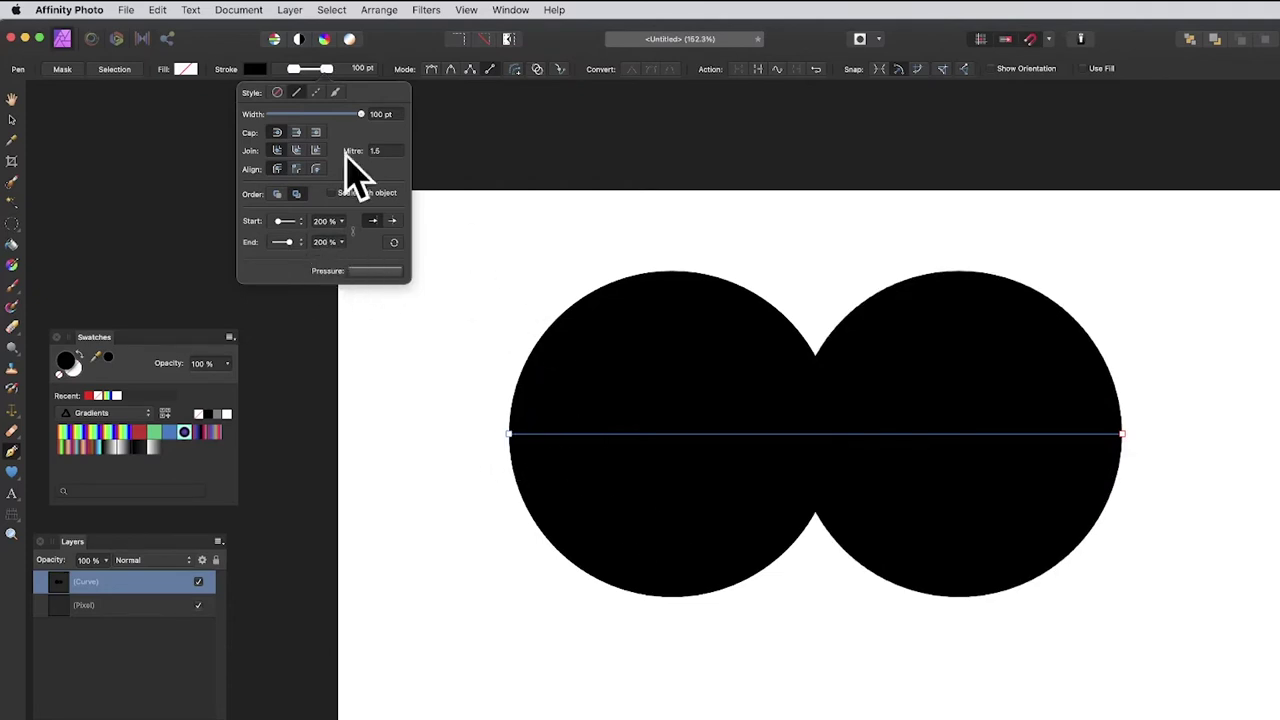
- Lengthen the line with the Move Tool so the end circles separate, undoing a trial node arc
left_click(12, 119)
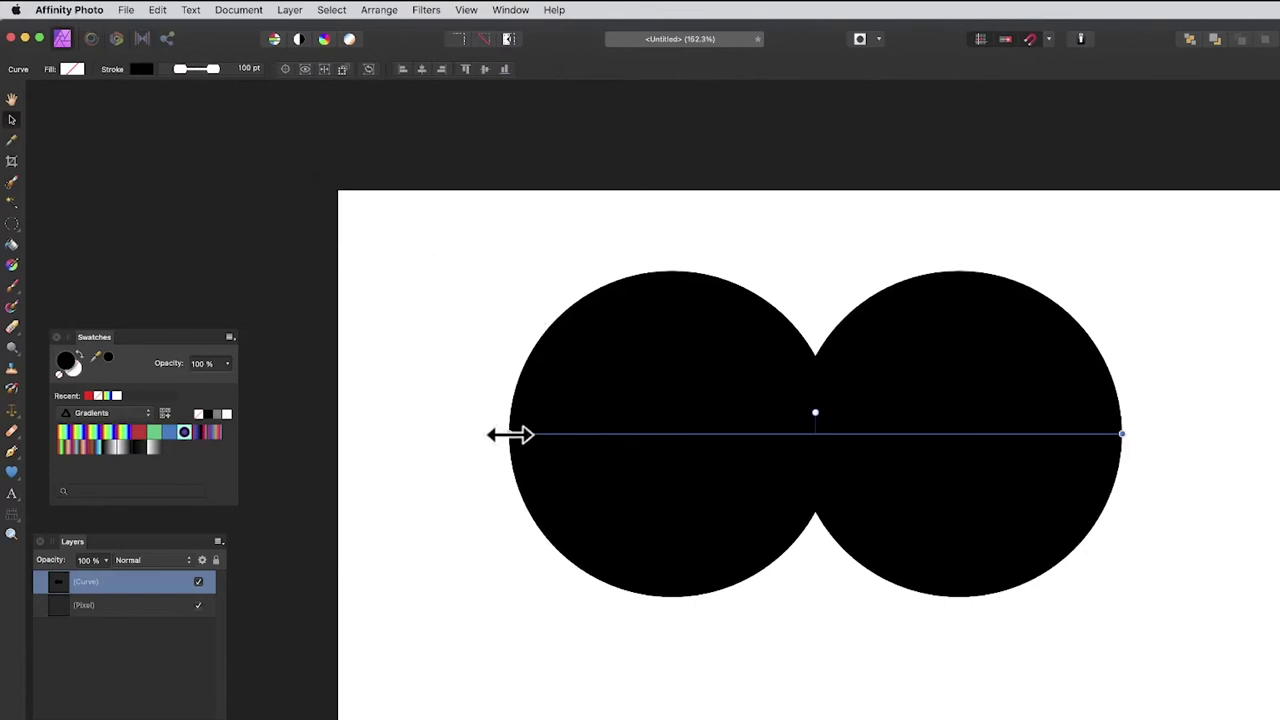
mouse_move(510, 434)
left_mouse_down()
mouse_move(271, 406)
mouse_move(651, 423)
mouse_move(240, 386)
mouse_move(375, 391)
mouse_move(353, 391)
left_mouse_up()
left_click(12, 451)
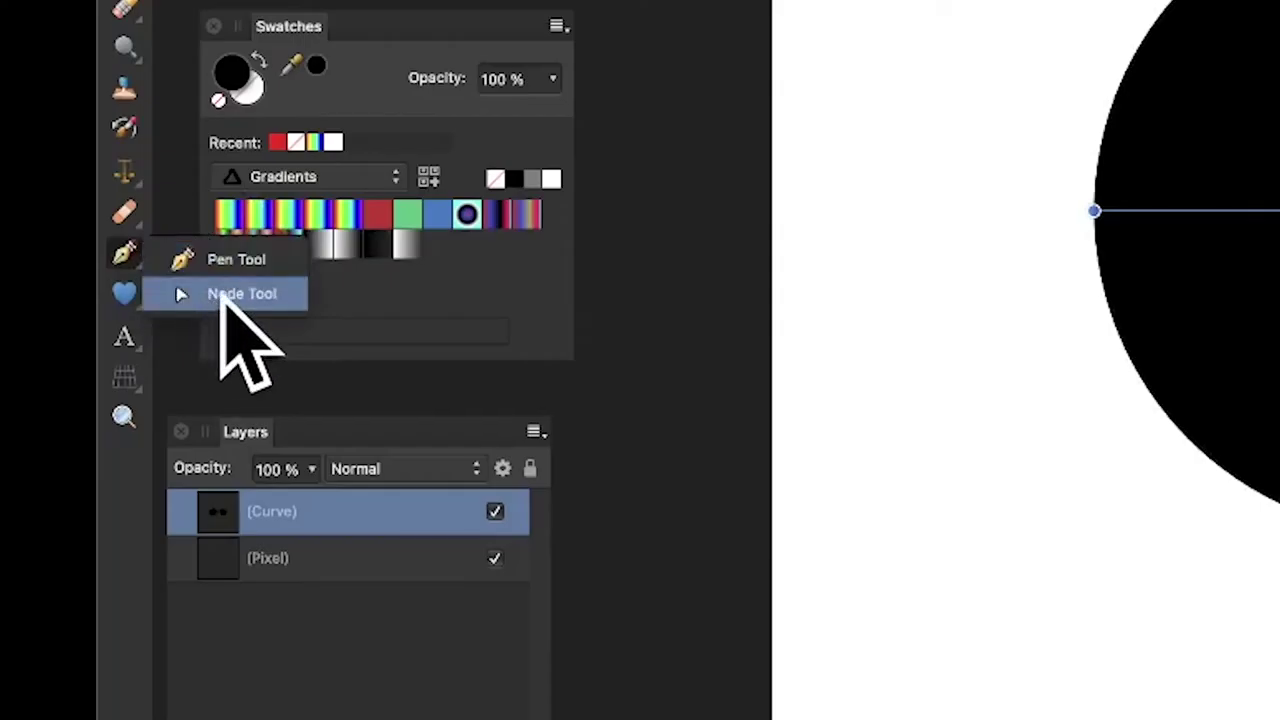
left_click(230, 295)
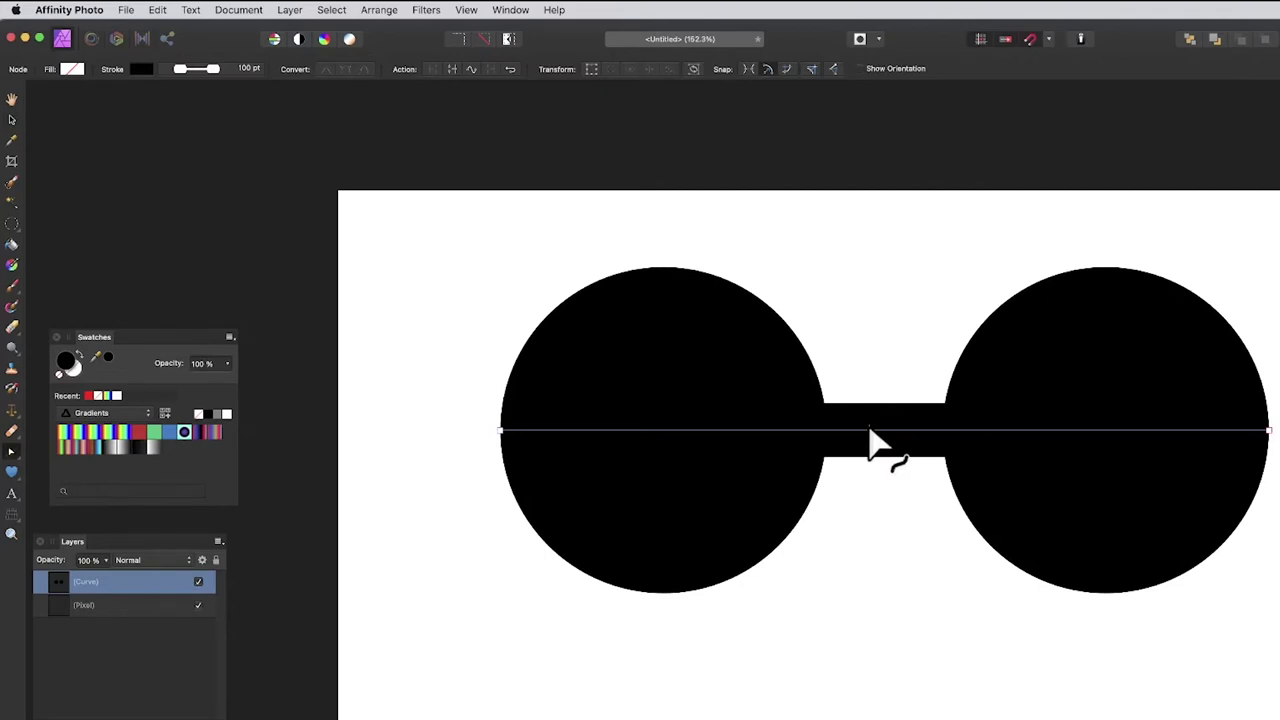
mouse_move(869, 433)
left_mouse_down()
mouse_move(856, 194)
mouse_move(823, 314)
mouse_move(872, 688)
mouse_move(850, 220)
left_mouse_up()
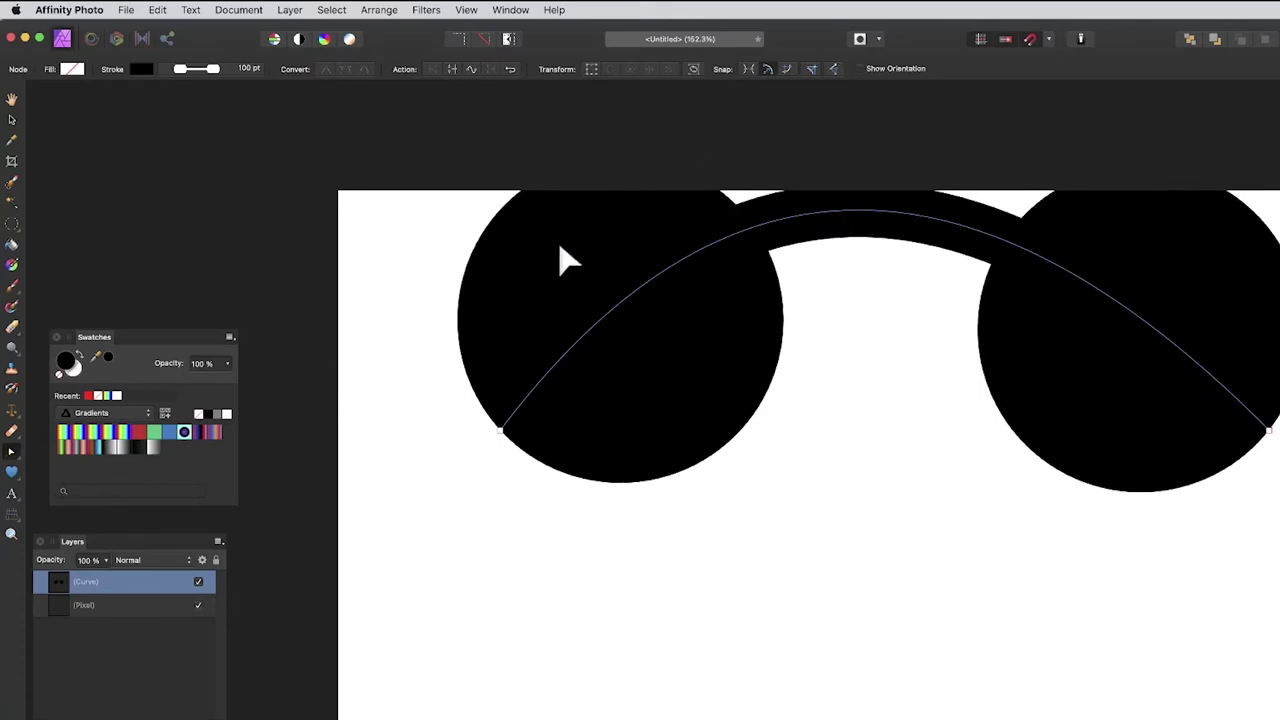
key("super+z")
- Nudge the dumbbell slightly left and set its stroke width to 200 pt
left_click(12, 119)
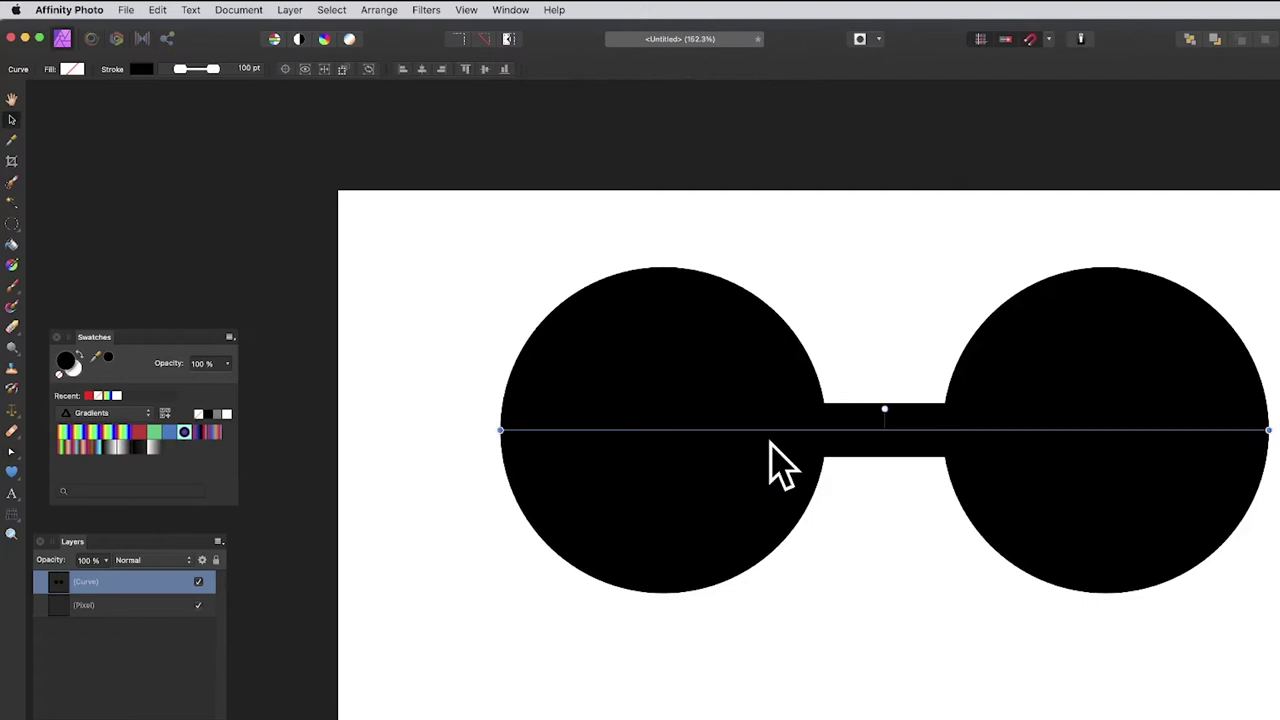
left_click_drag(761, 431, 723, 444)
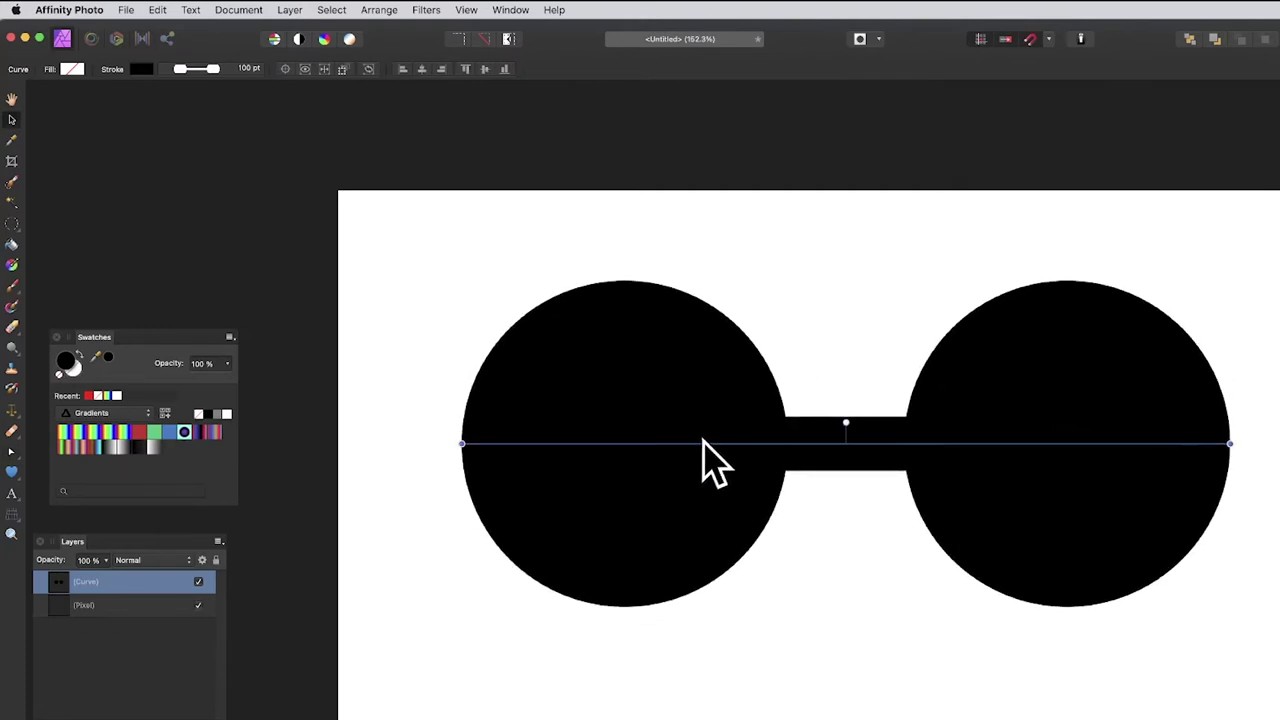
left_click(211, 70)
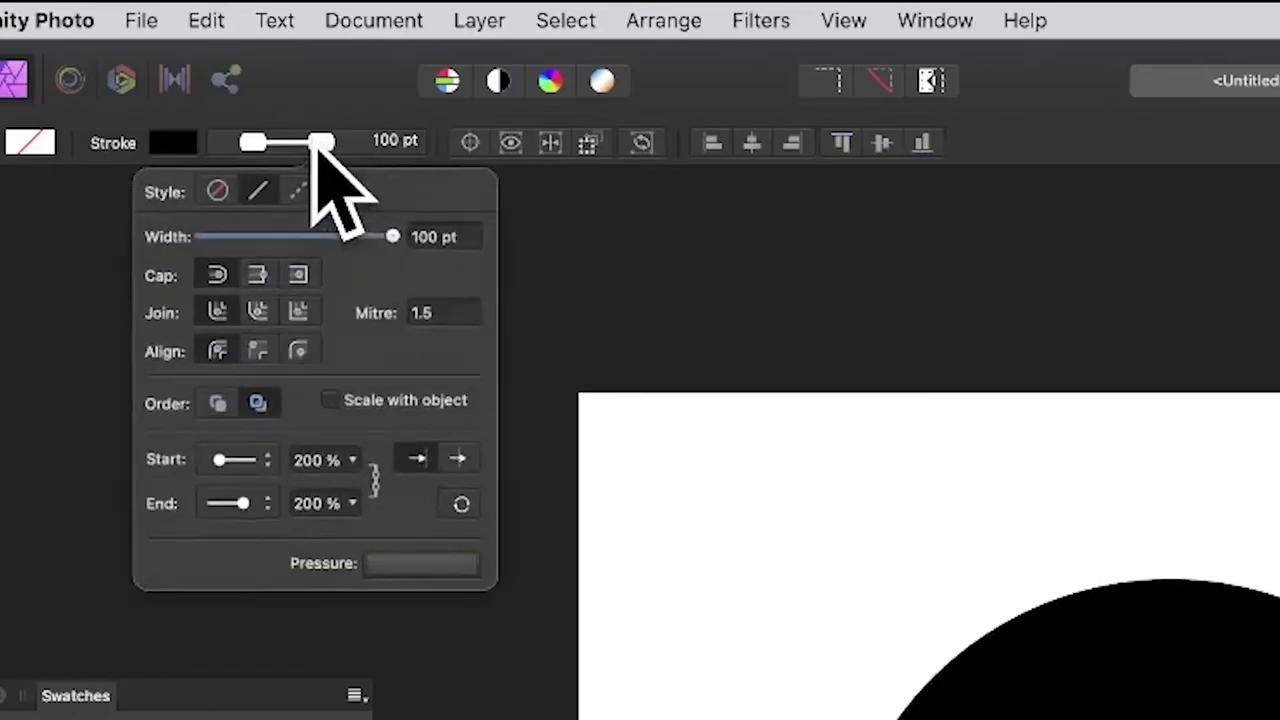
left_click(282, 115)
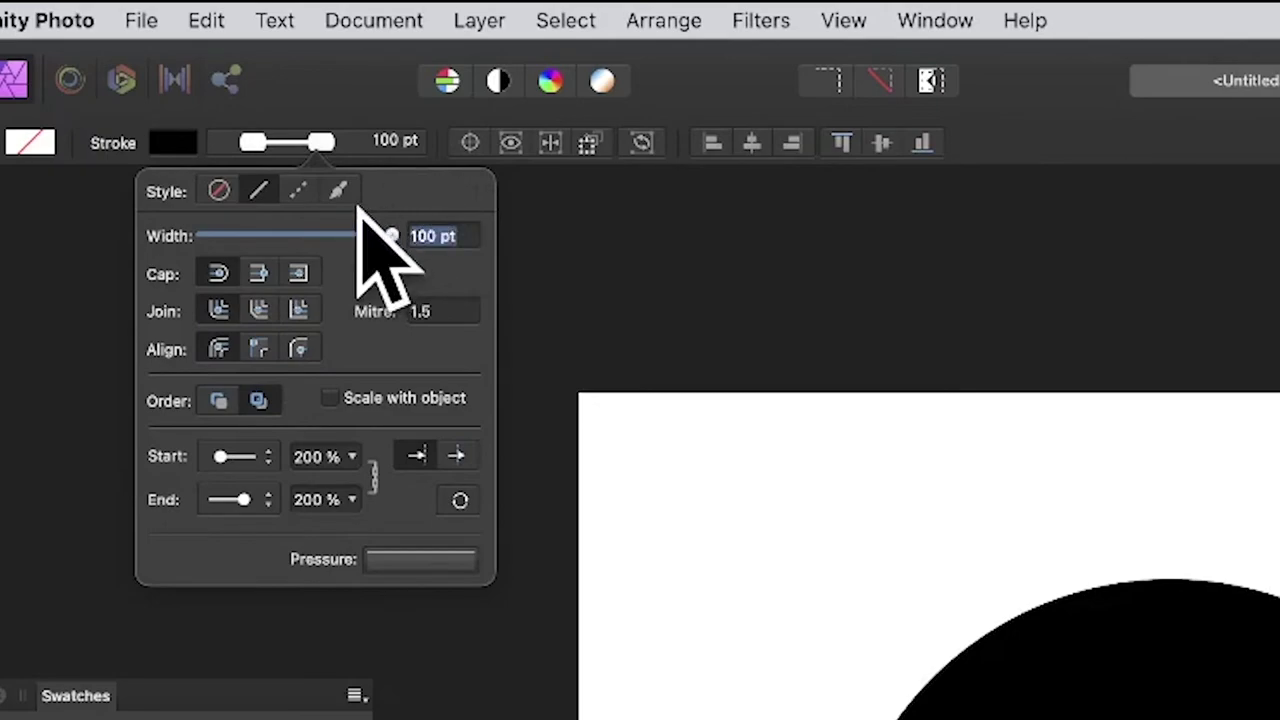
type("200")
key("Return")
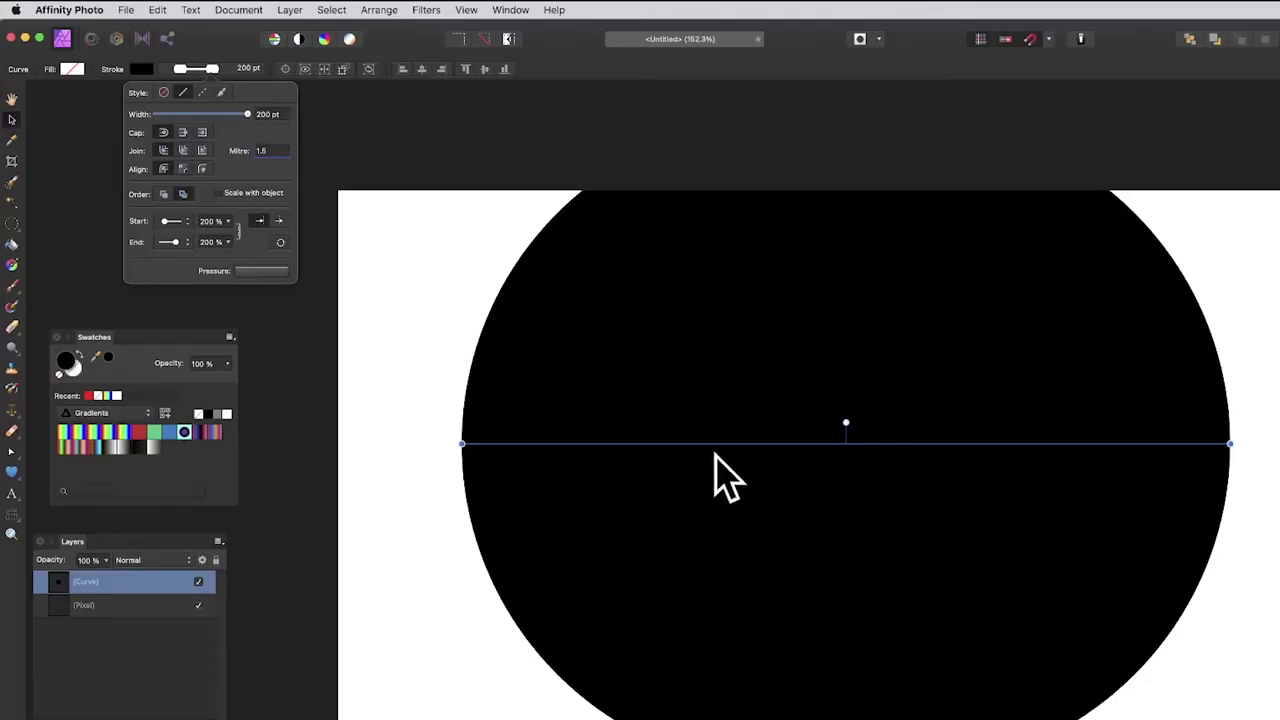
- Set both arrowhead sizes to 75 %, after briefly trying 150 % on the end head
left_click(218, 221)
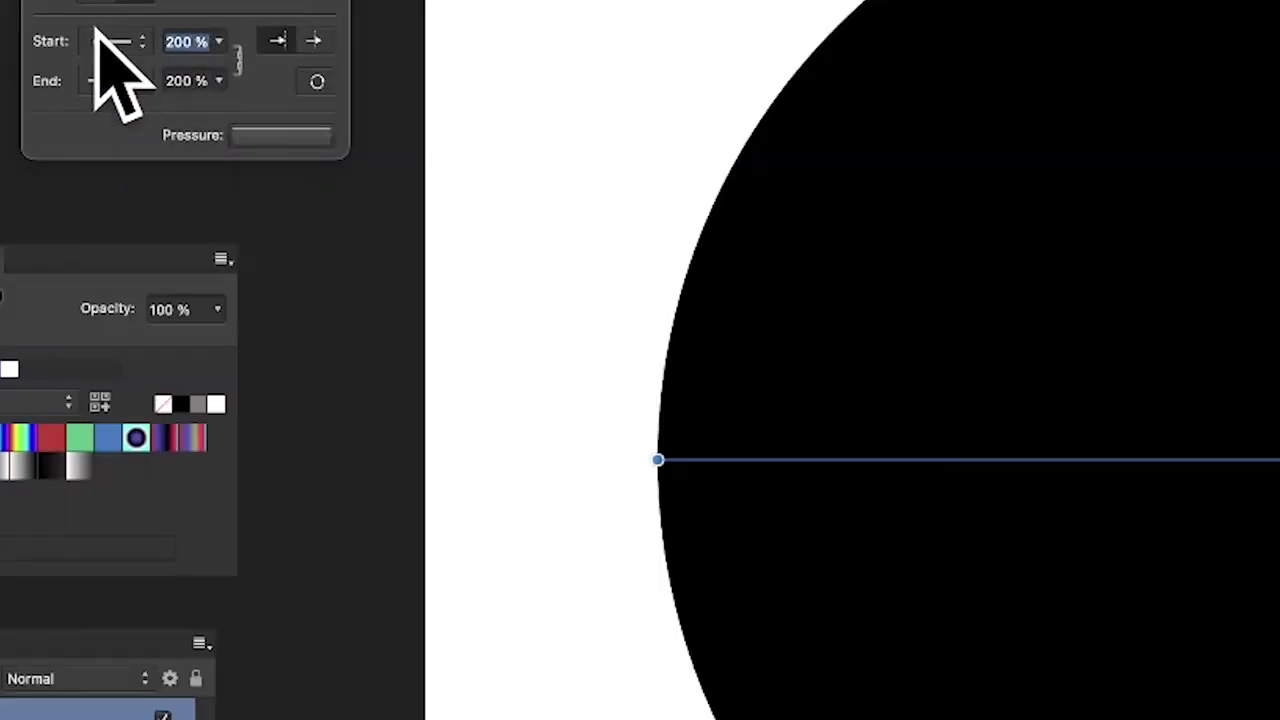
type("75")
key("Tab")
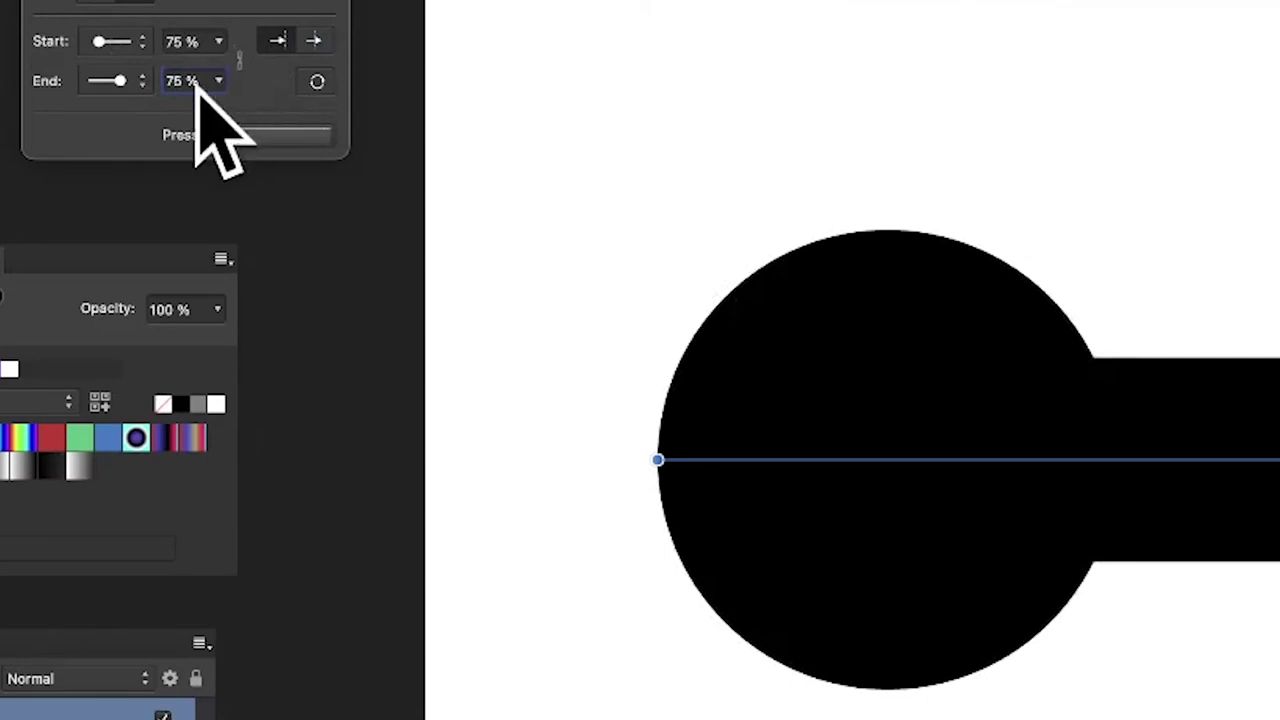
type("150")
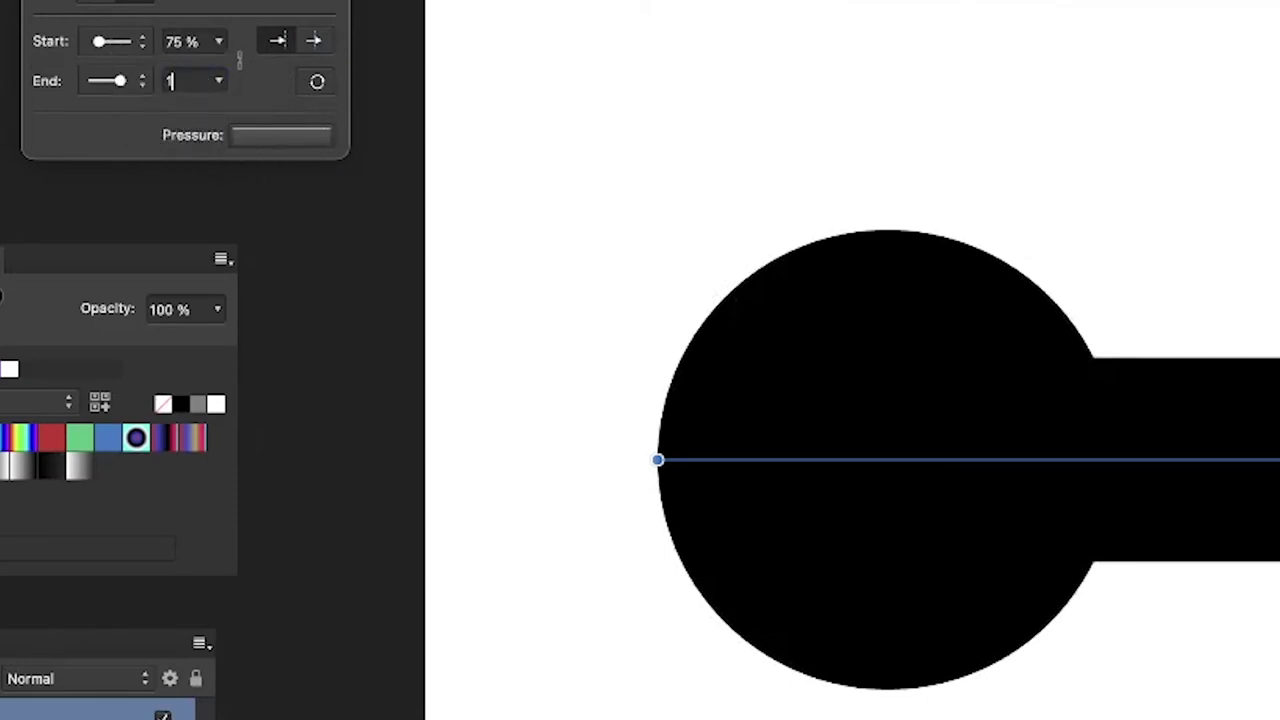
key("Return")
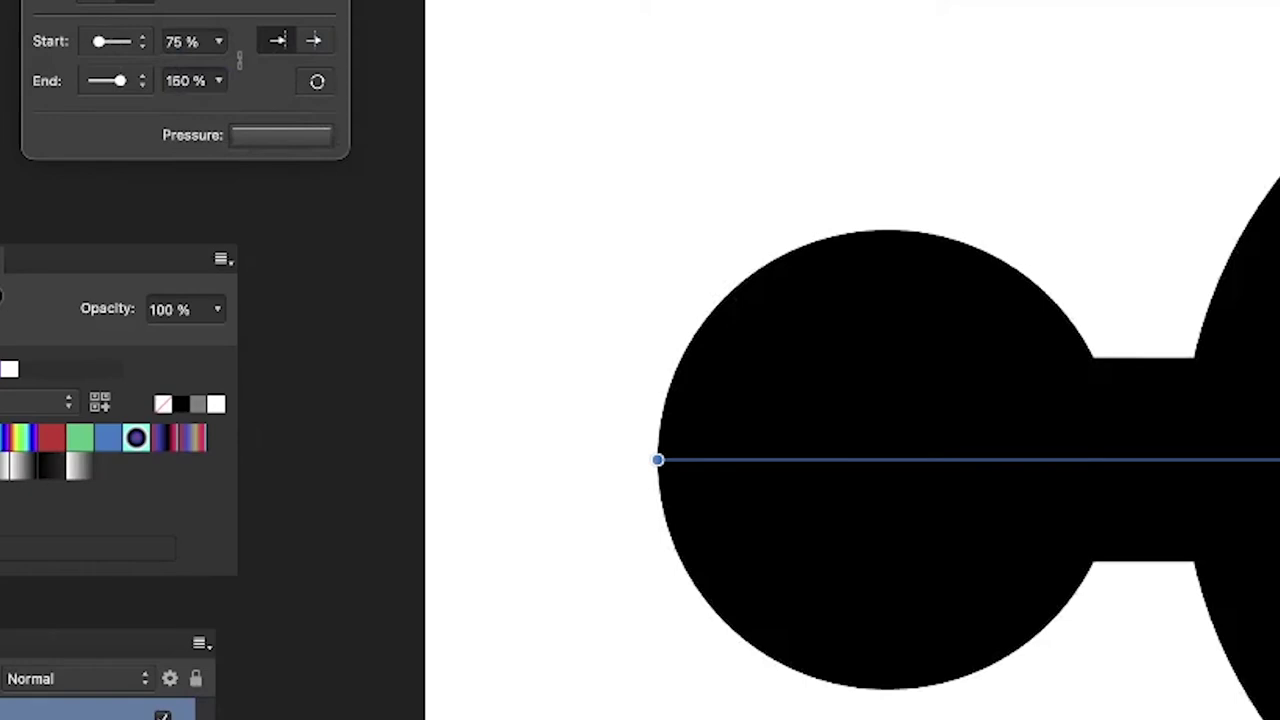
left_click(211, 84)
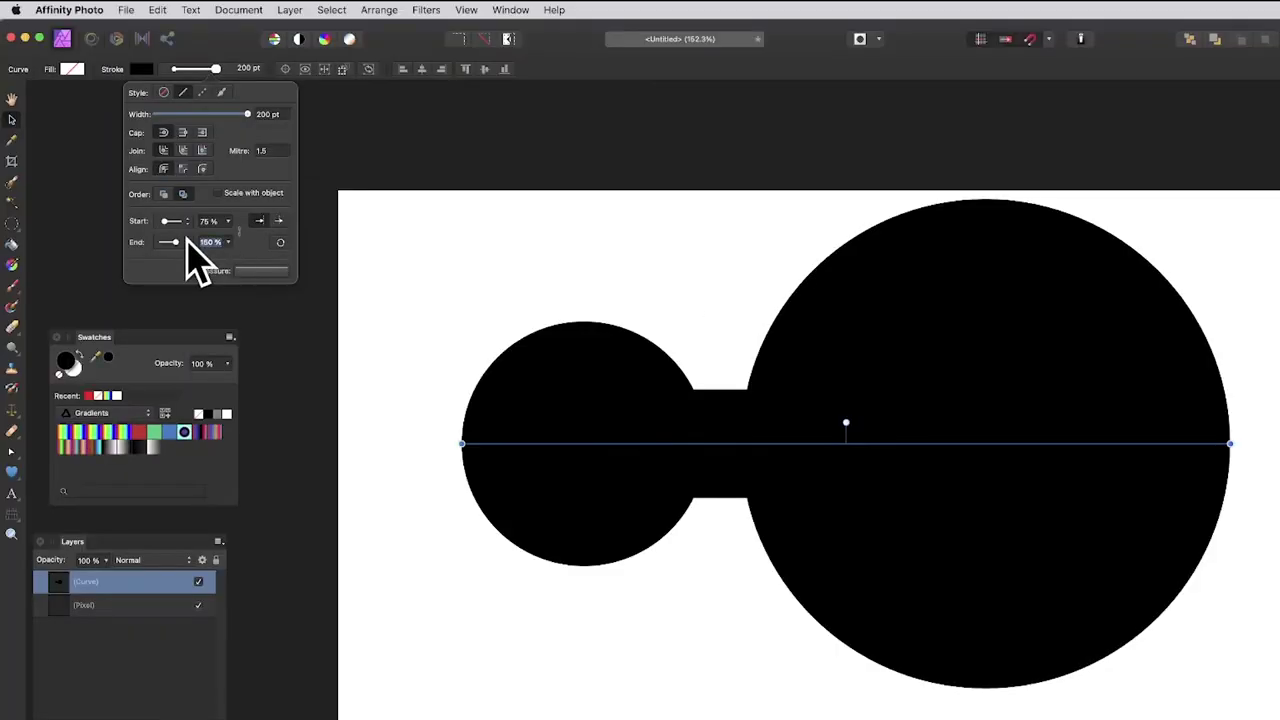
key("Return")
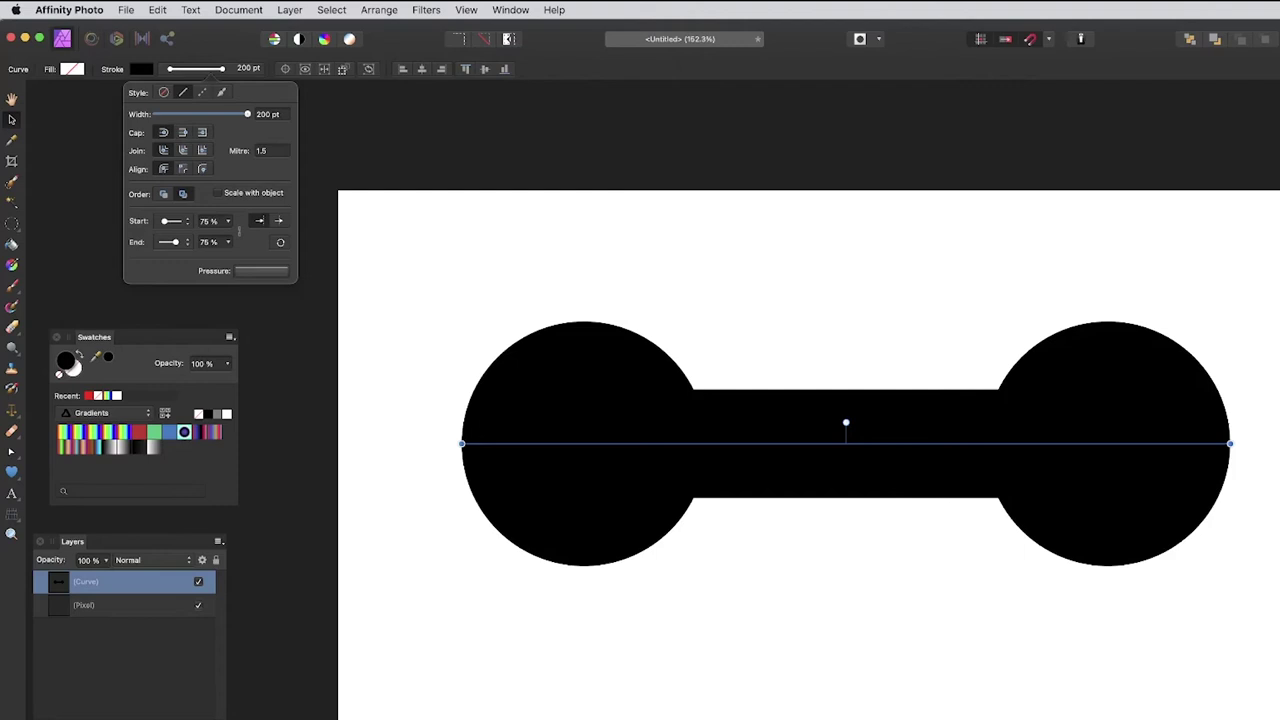
scroll(571, 214, "down", 1)
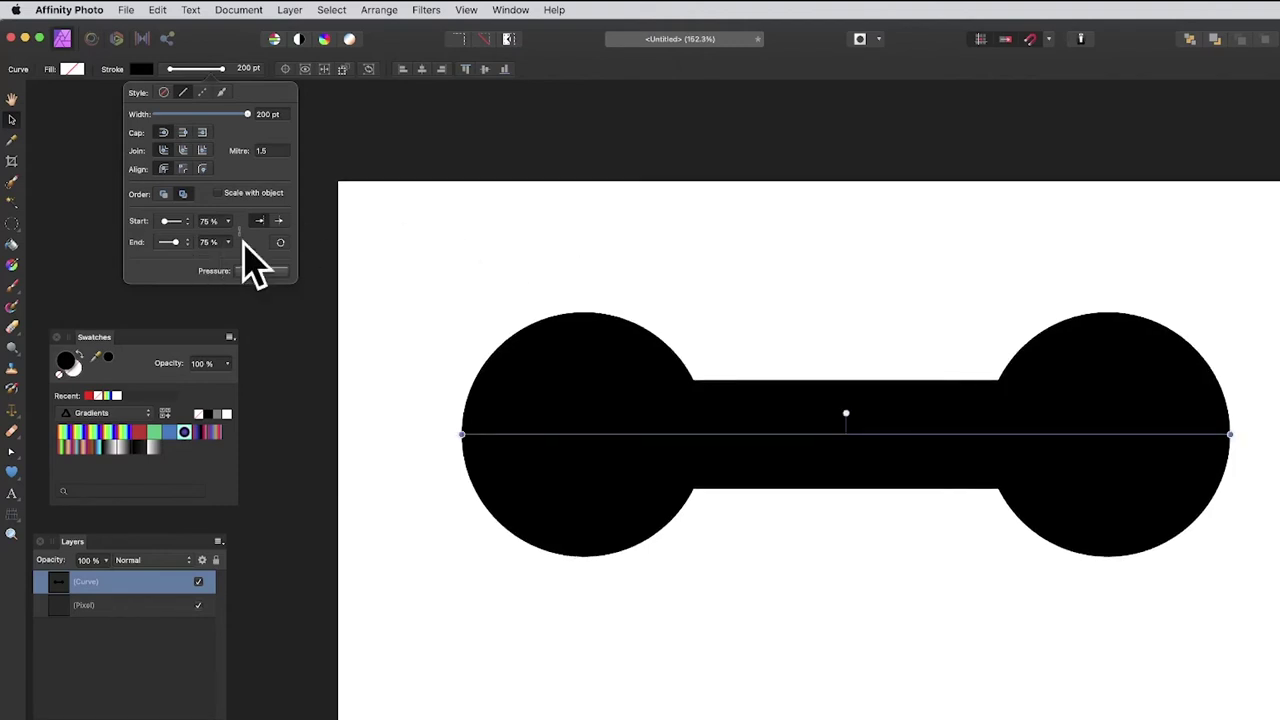
left_click(13, 265)
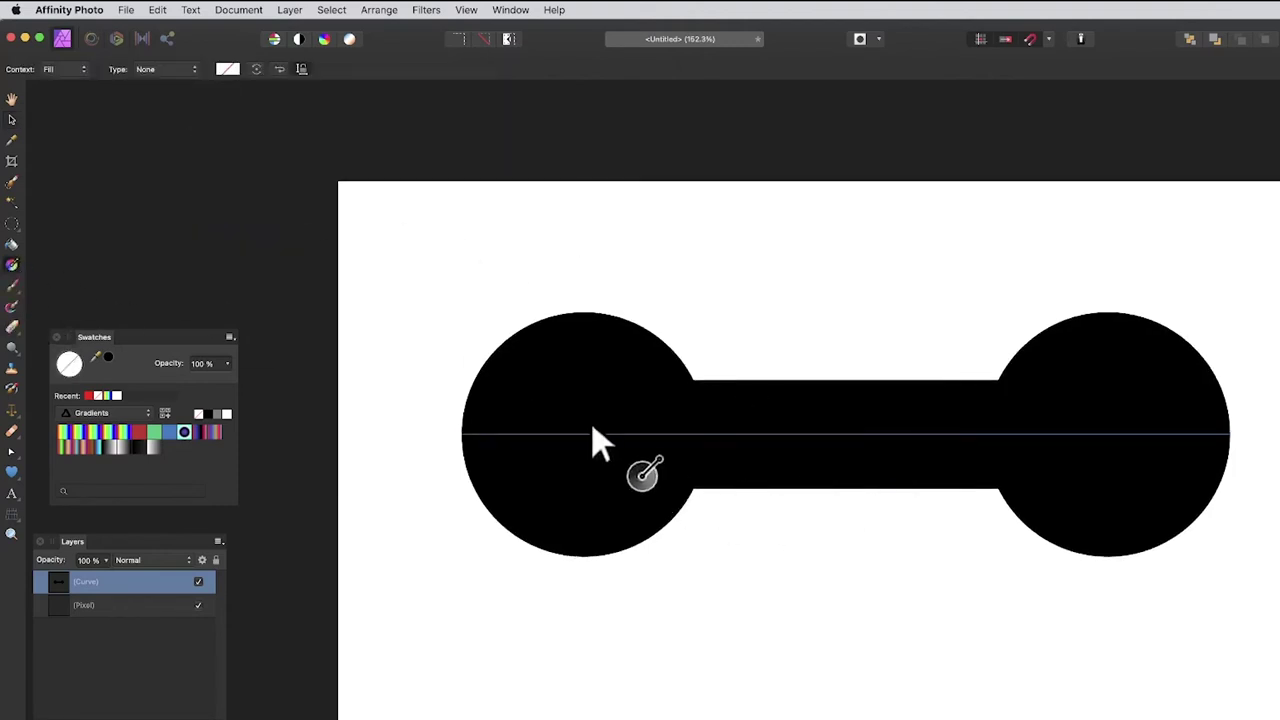
- Apply the rainbow swatch, target the Stroke context, and drag a linear gradient left to right
left_click(62, 436)
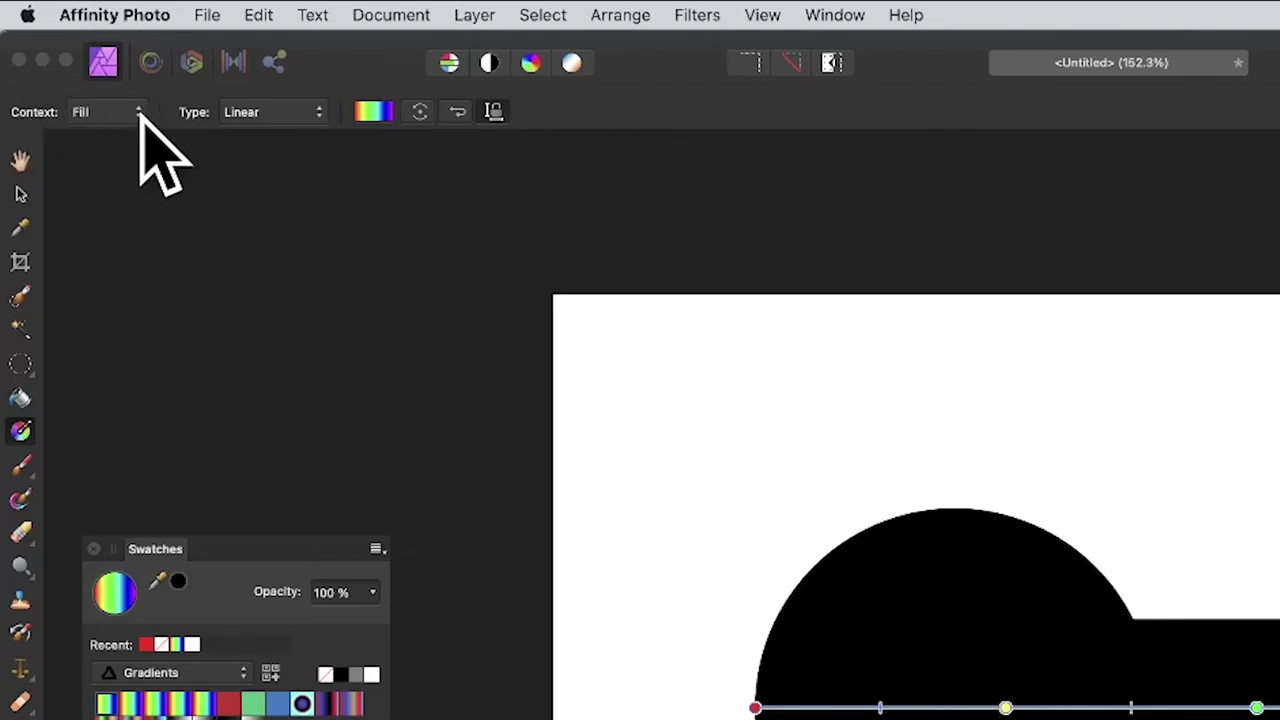
left_click(120, 114)
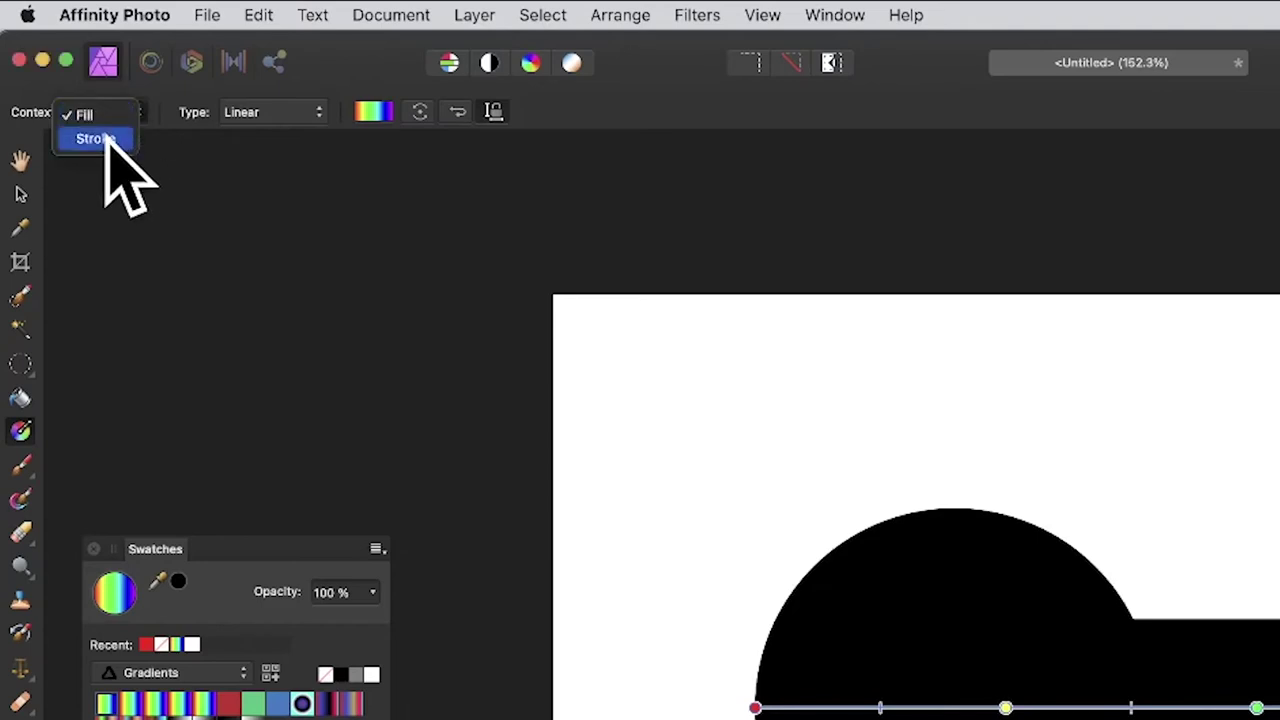
left_click(104, 140)
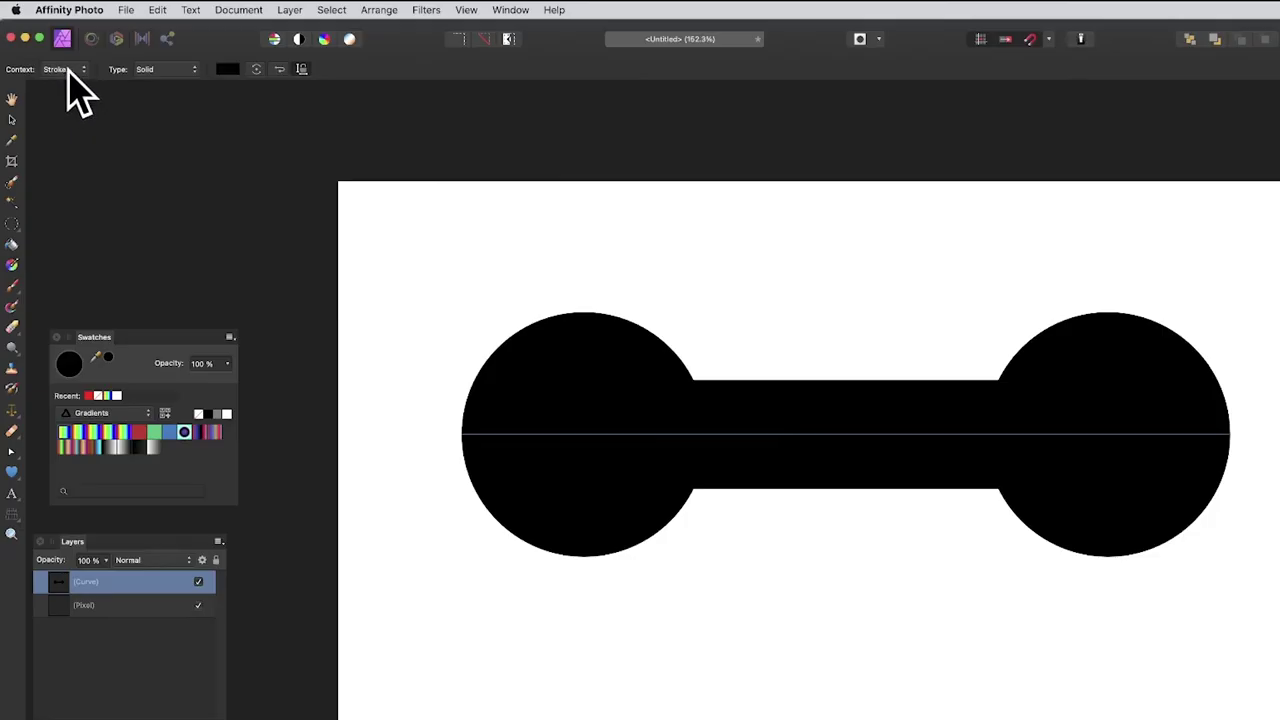
left_click_drag(604, 413, 1158, 407)
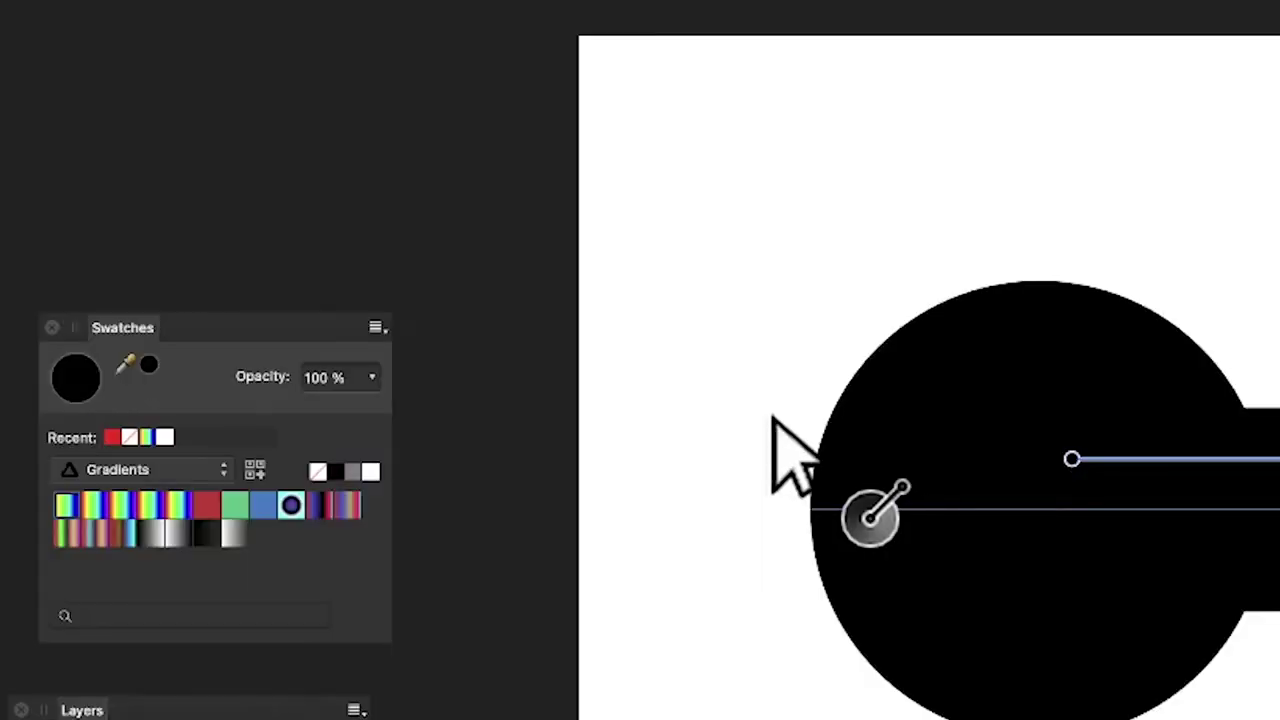
- Apply the first rainbow gradient swatch to the dumbbell's stroke, red on the left
left_click(63, 505)
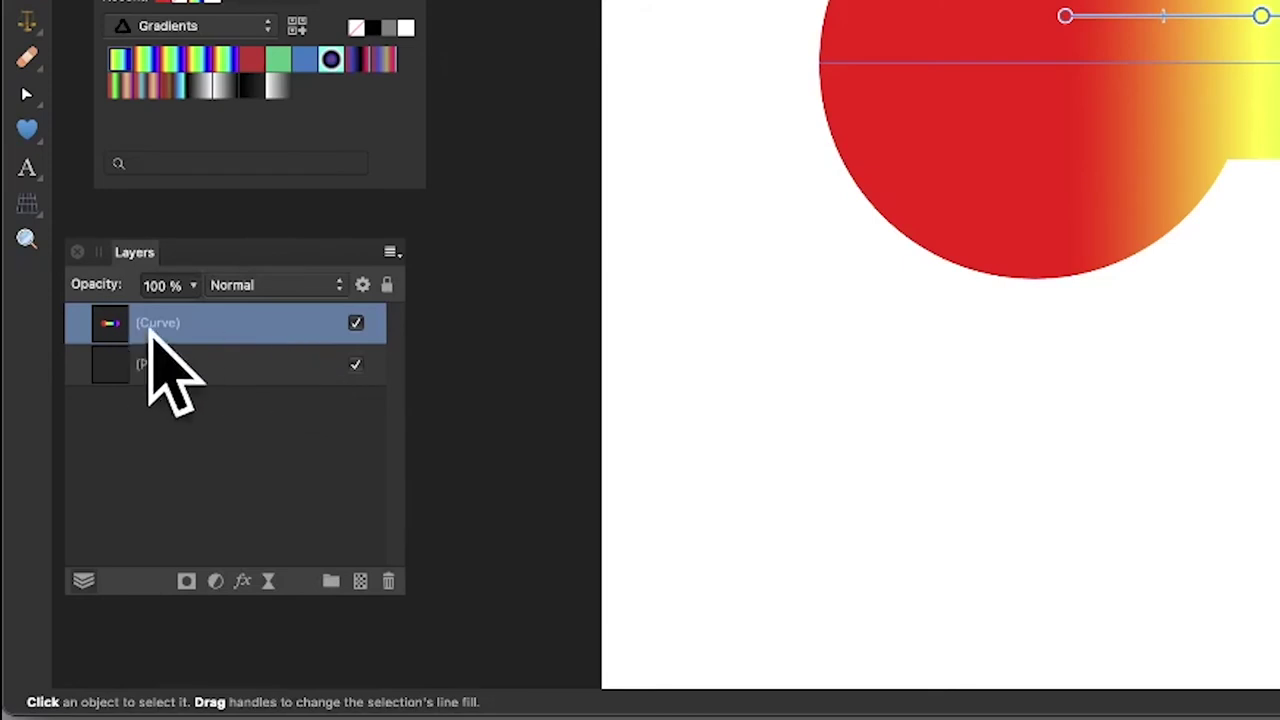
- Add a black Outline layer effect with about 17.5 px radius to the dumbbell
left_click(243, 583)
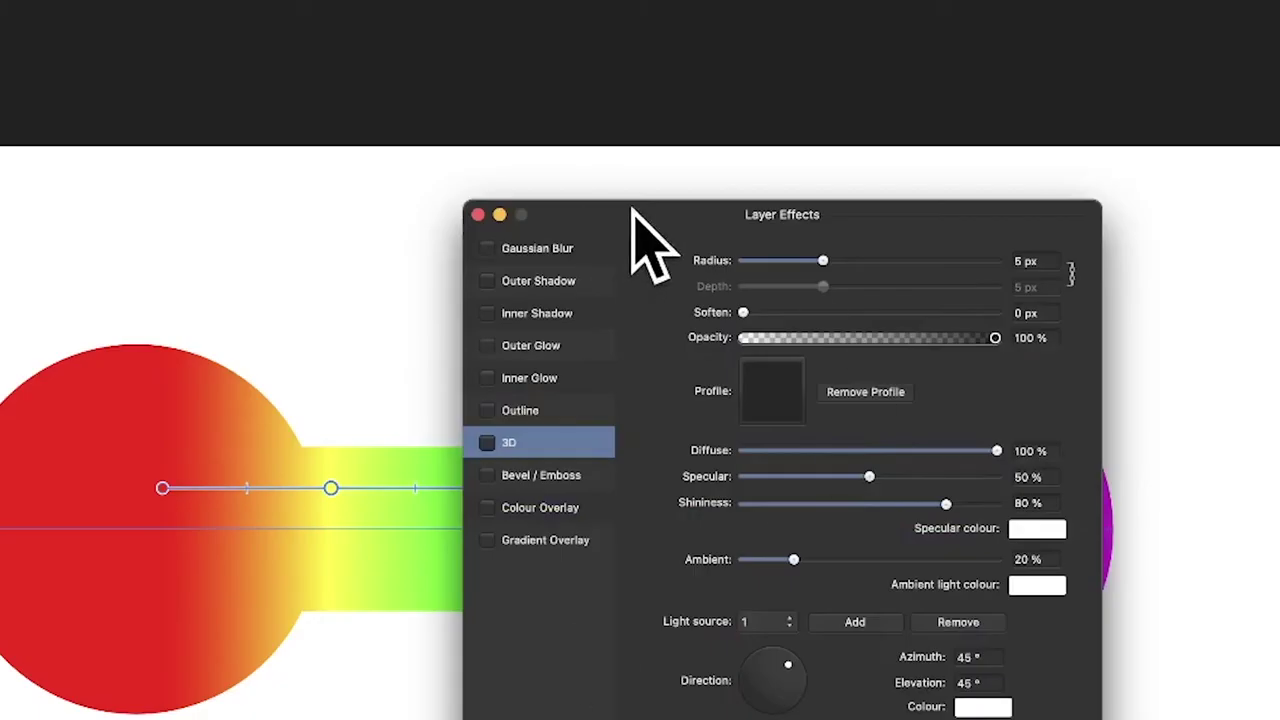
left_click_drag(706, 214, 798, 210)
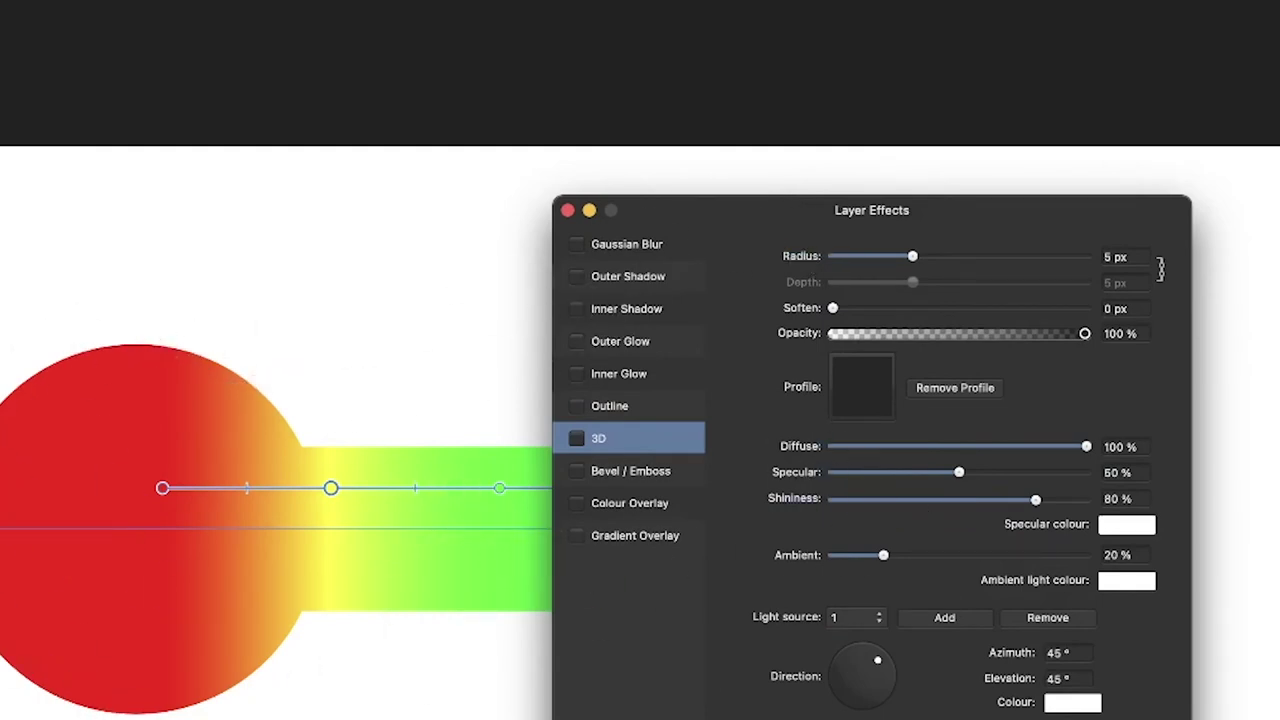
left_click(577, 406)
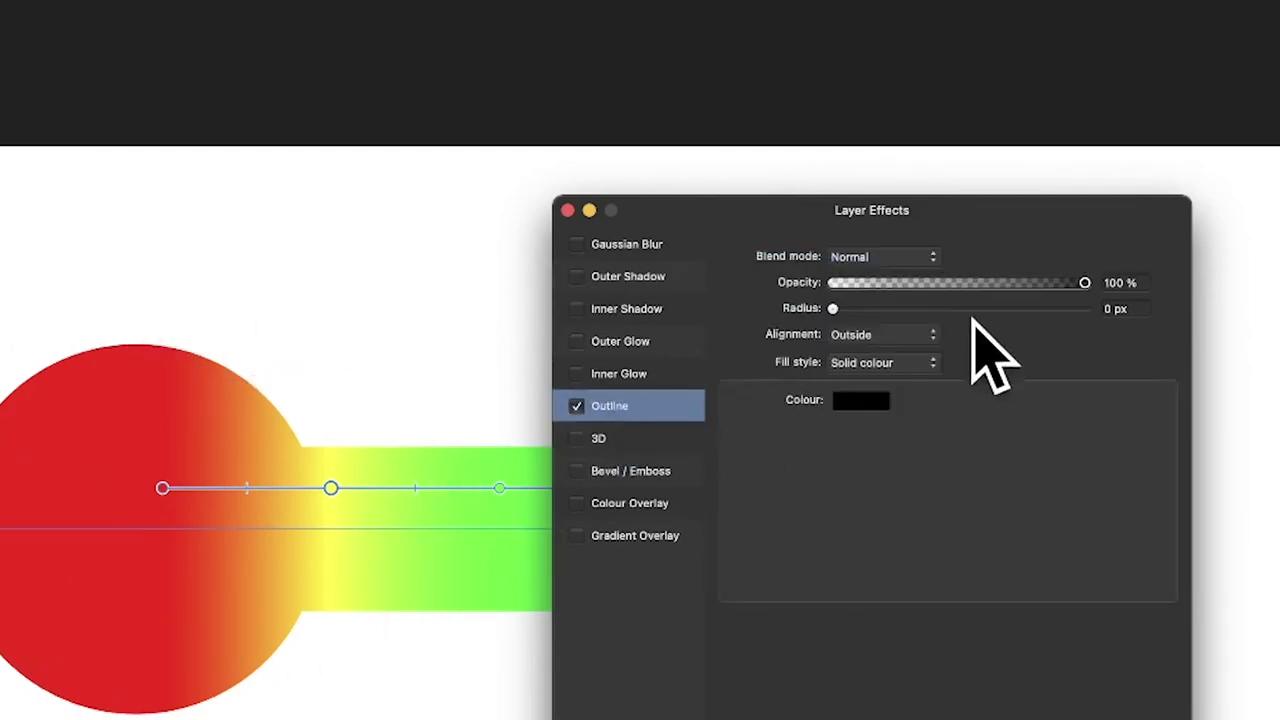
left_click_drag(846, 309, 963, 310)
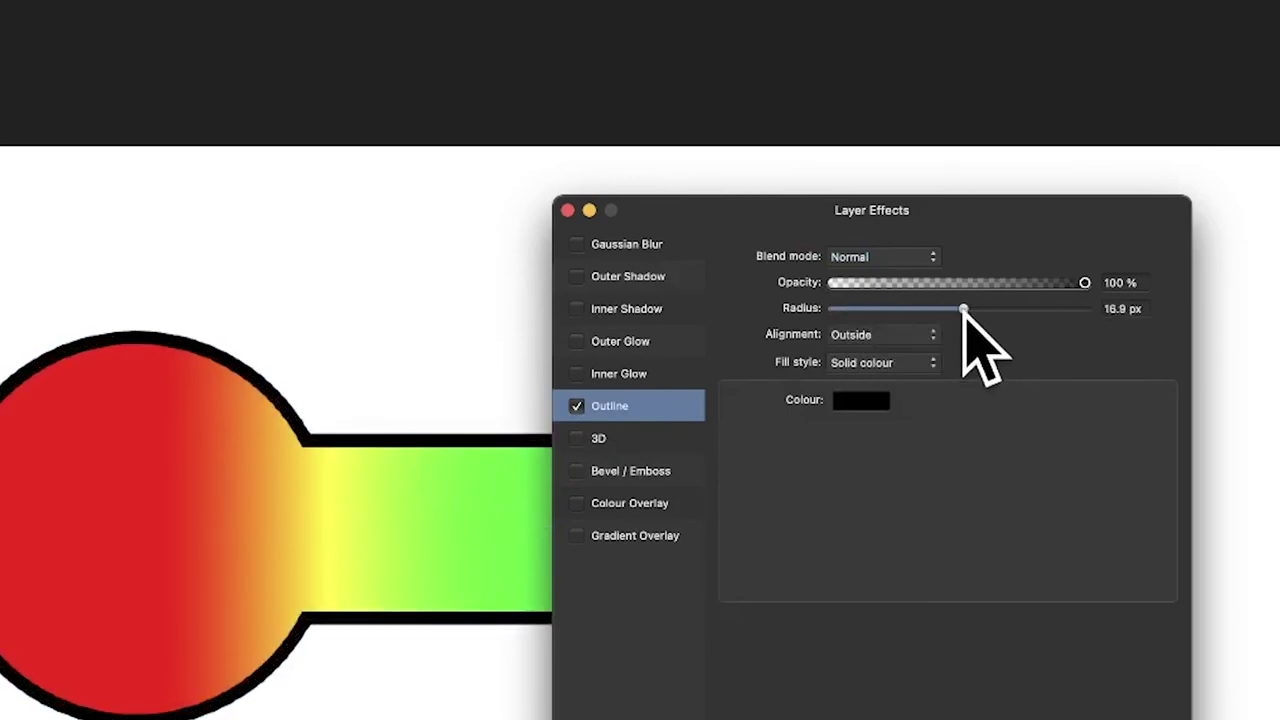
left_click_drag(752, 199, 705, 113)
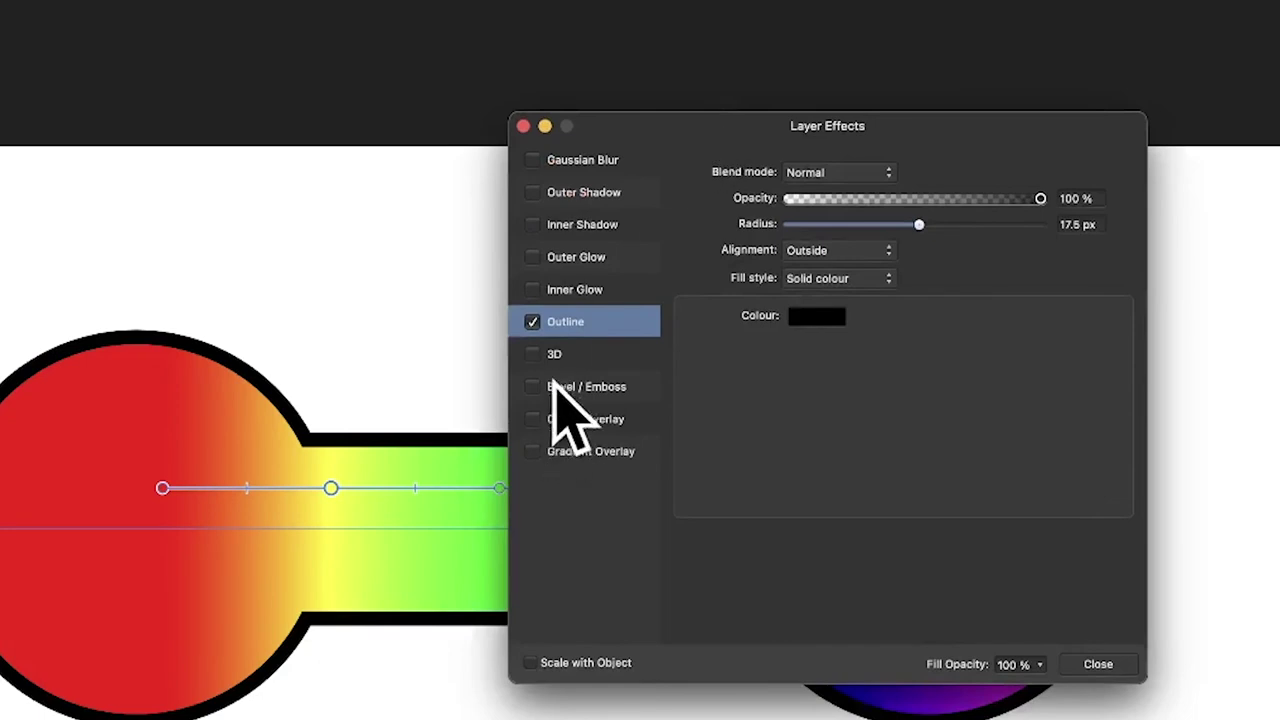
- Enable the 3D effect at 400 px radius, lit from azimuth −158.4° and elevation 40.6°
left_click(532, 354)
left_click(560, 354)
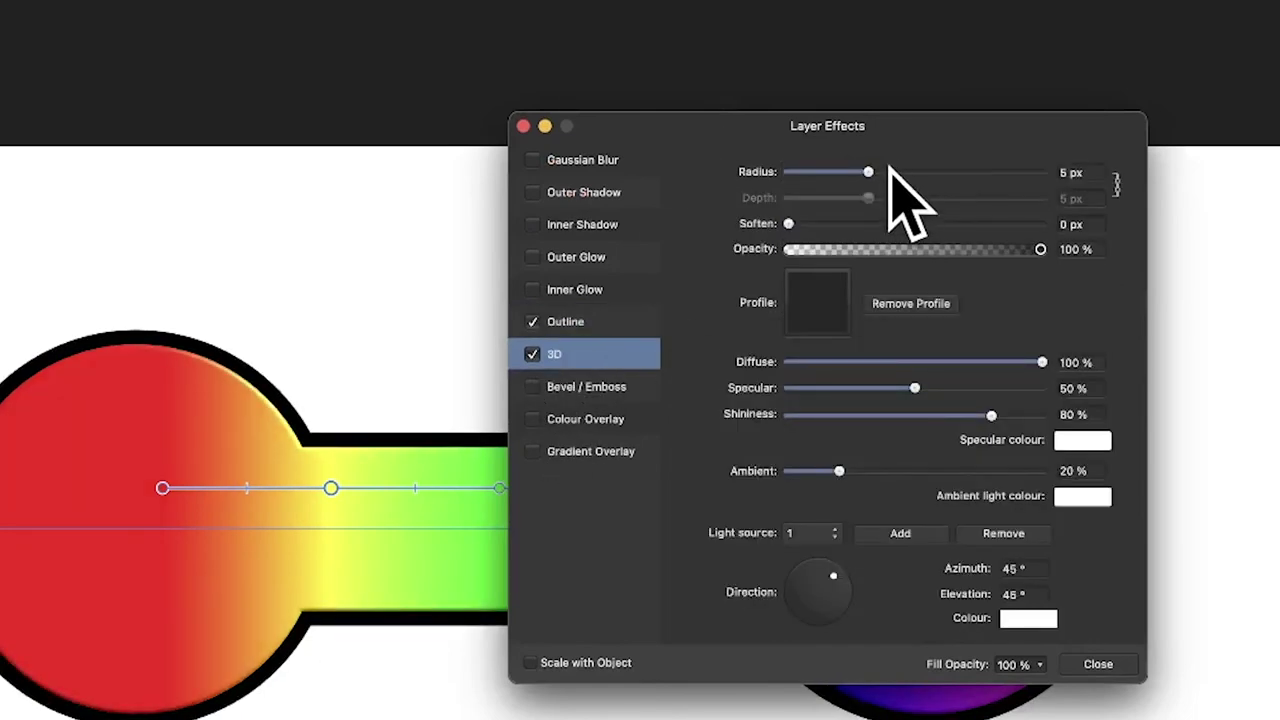
left_click_drag(868, 172, 1100, 180)
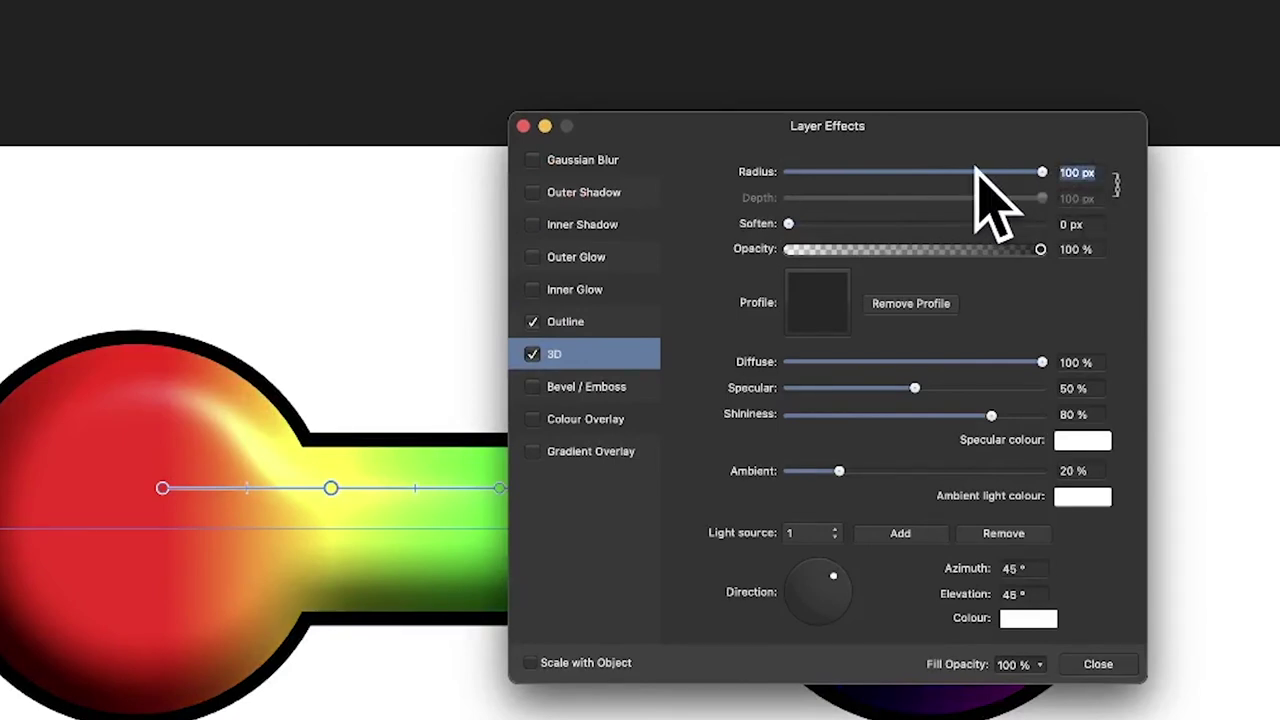
type("4")
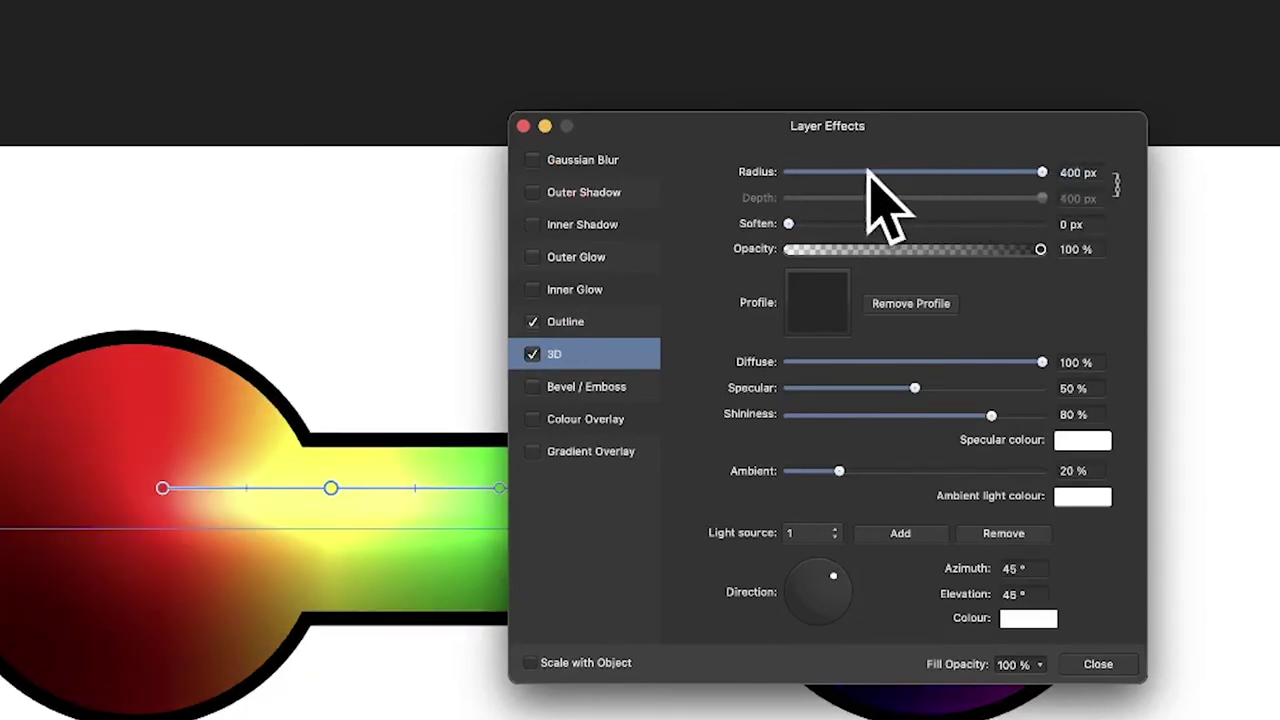
mouse_move(835, 576)
left_mouse_down()
mouse_move(814, 602)
mouse_move(786, 605)
mouse_move(796, 599)
left_mouse_up()
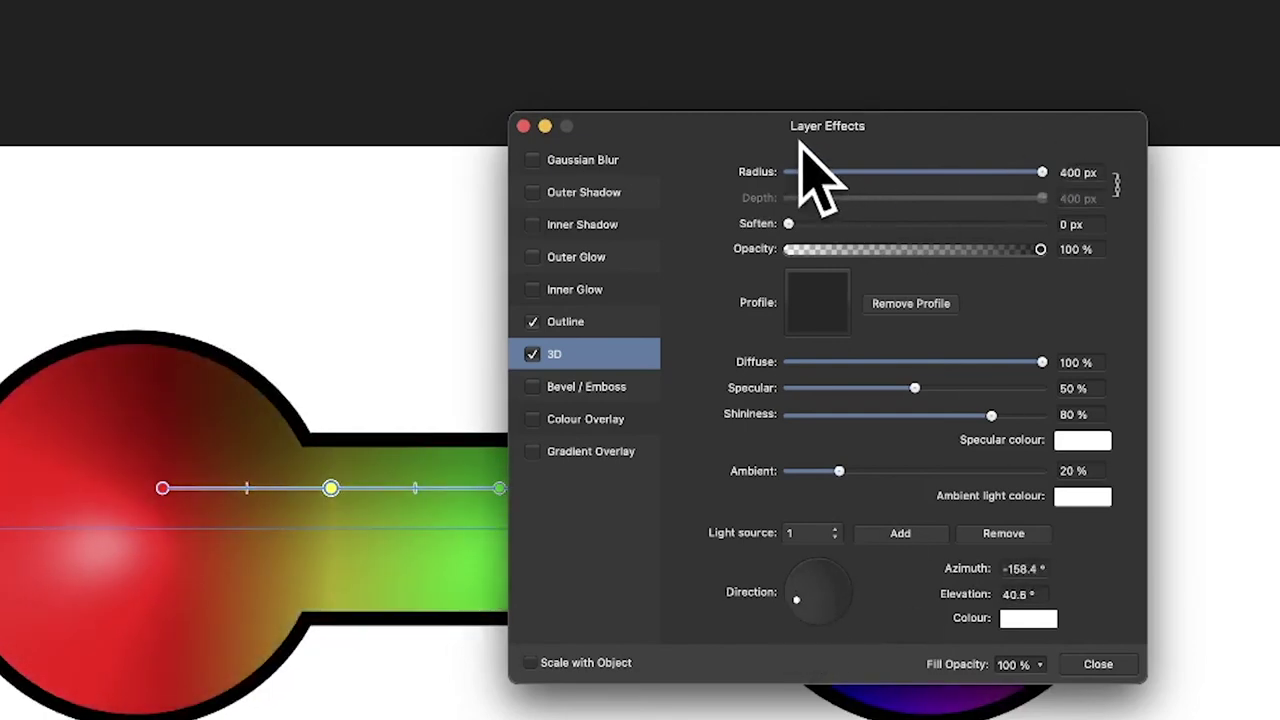
- Set the 3D effect's shading profile to linear after trying a few other profiles
left_click(805, 305)
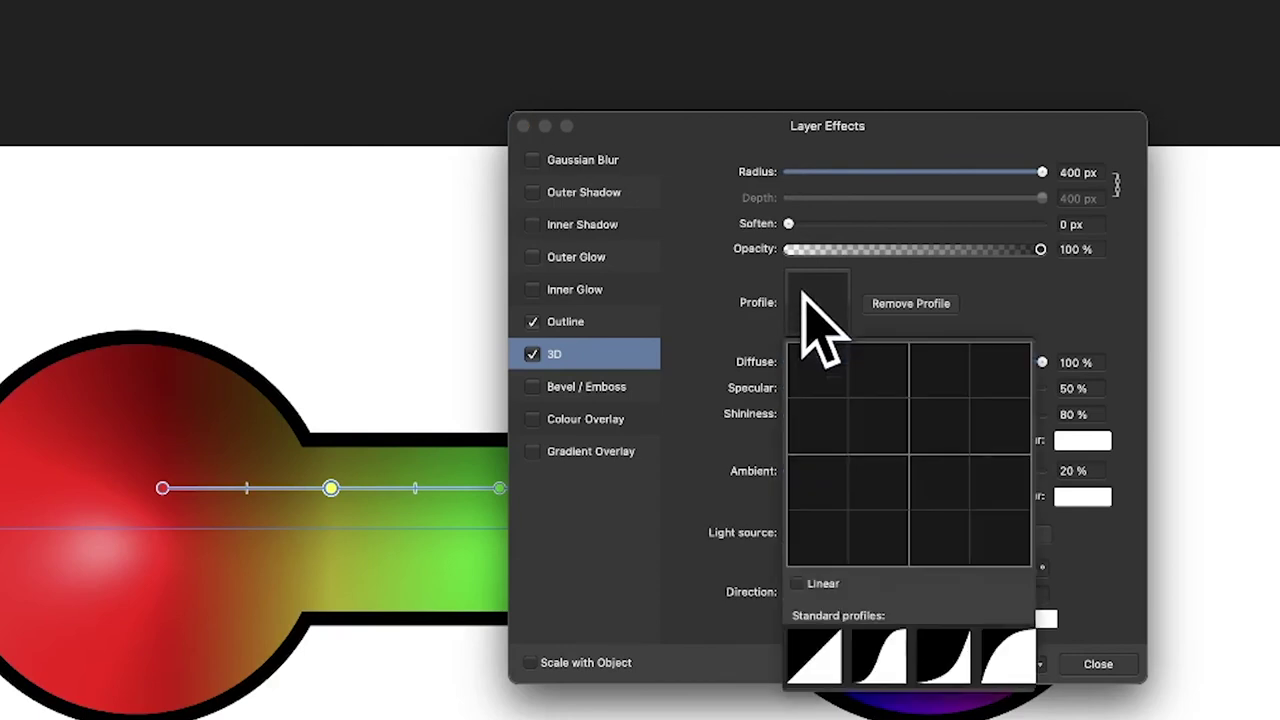
left_click(898, 648)
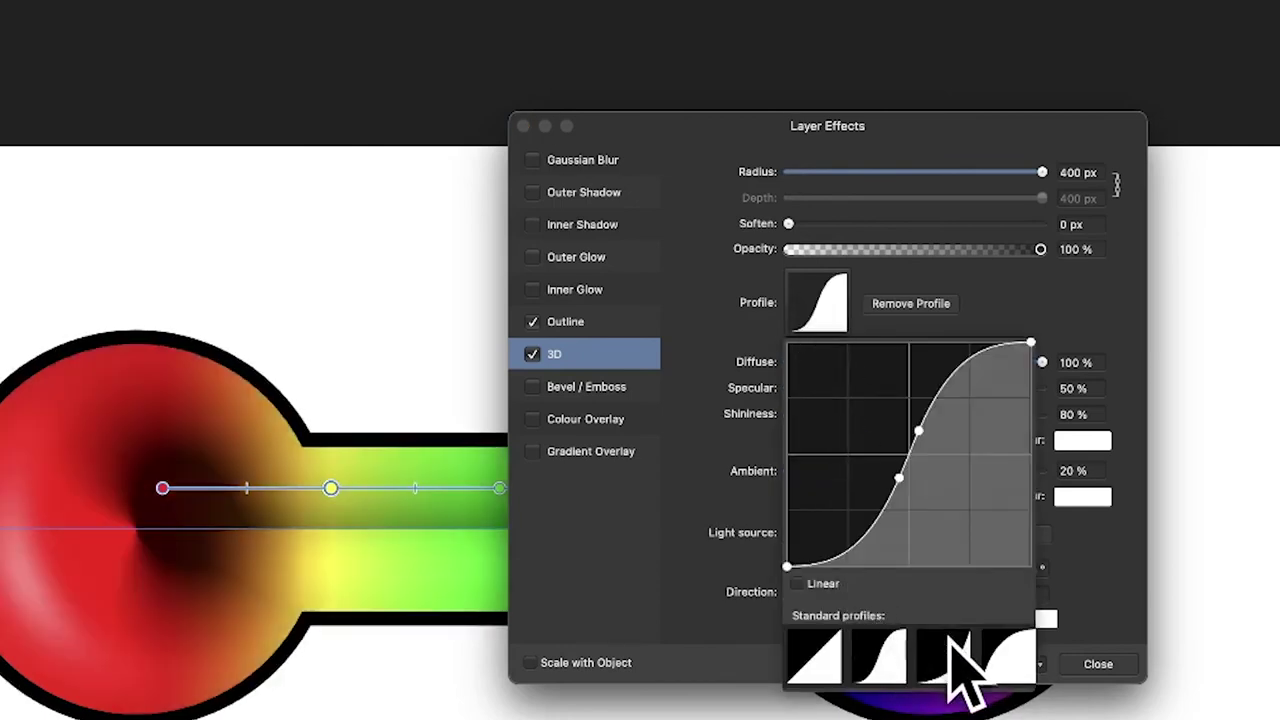
left_click(945, 657)
left_click(1006, 657)
left_click(806, 662)
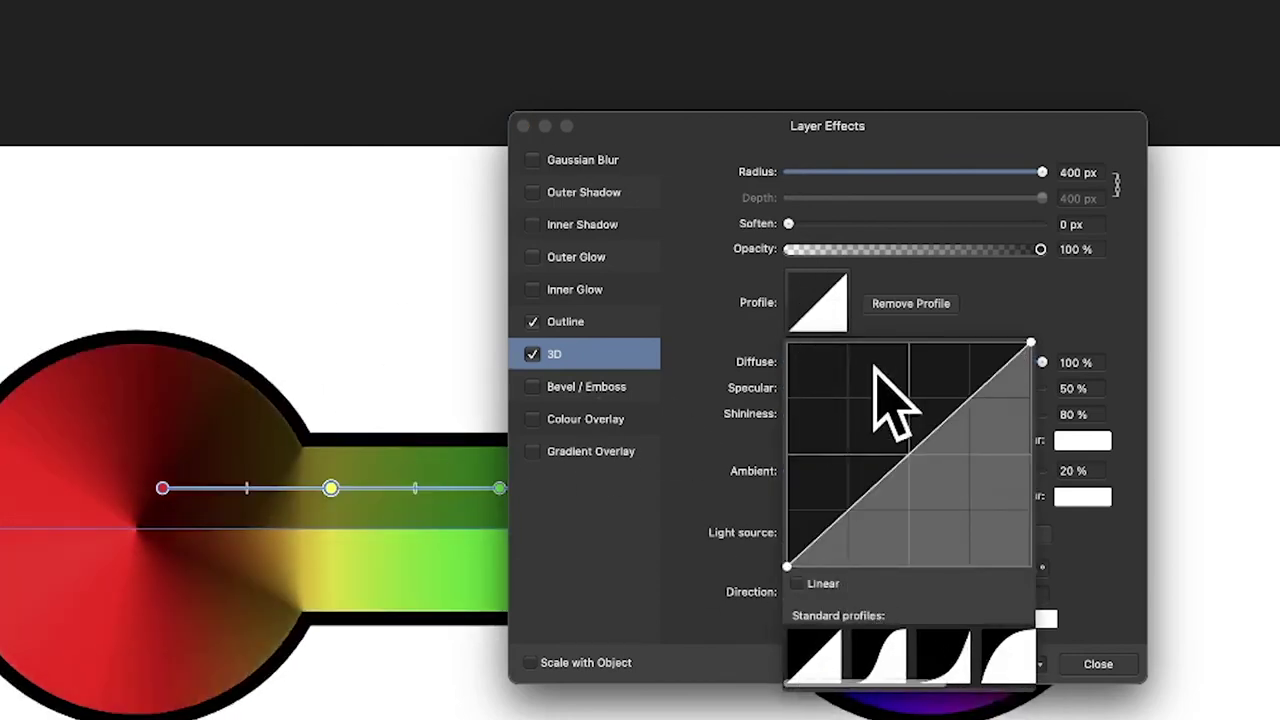
- Add a 5 px Pillow Bevel / Emboss to the dumbbell and close the layer effects window
left_click(1018, 323)
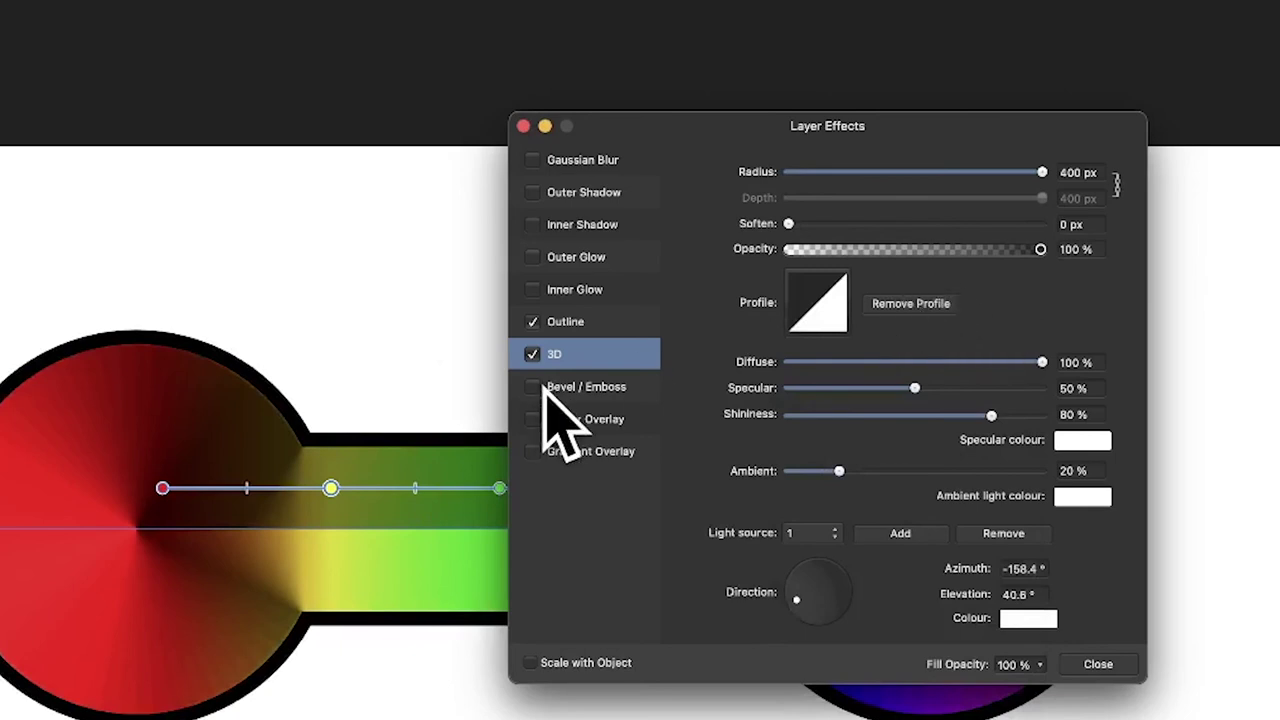
left_click(573, 386)
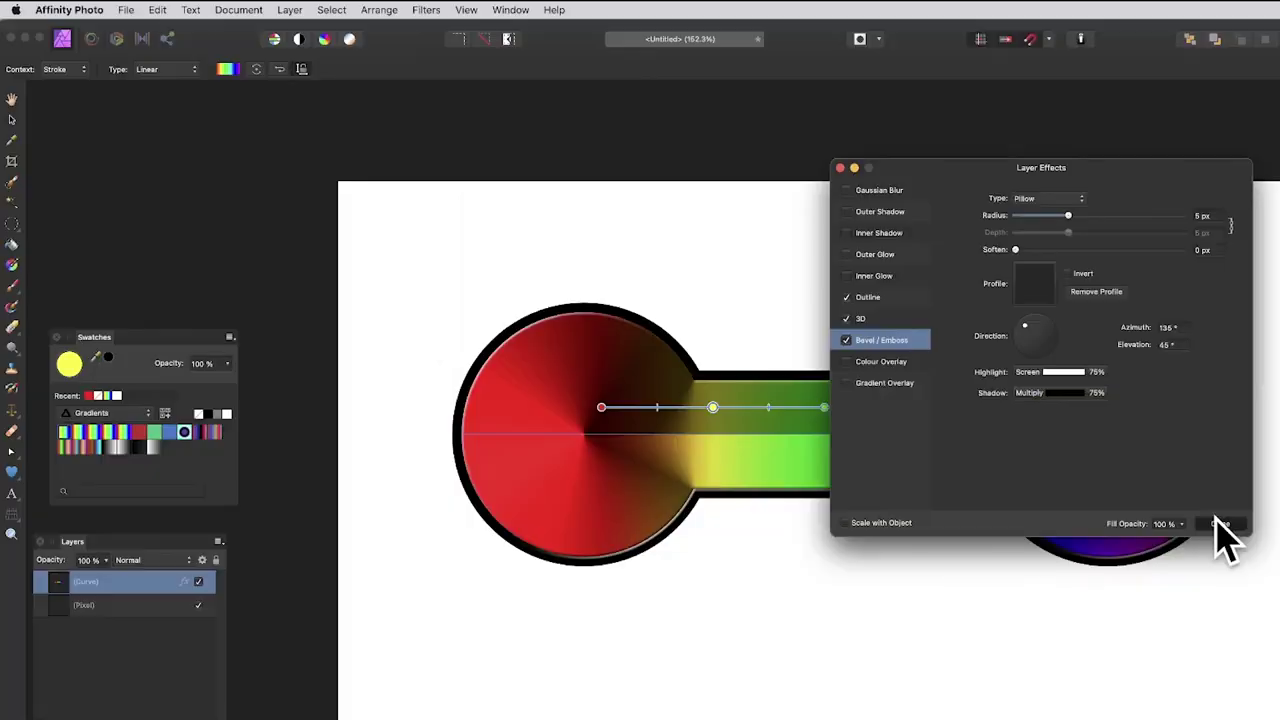
left_click(1098, 664)
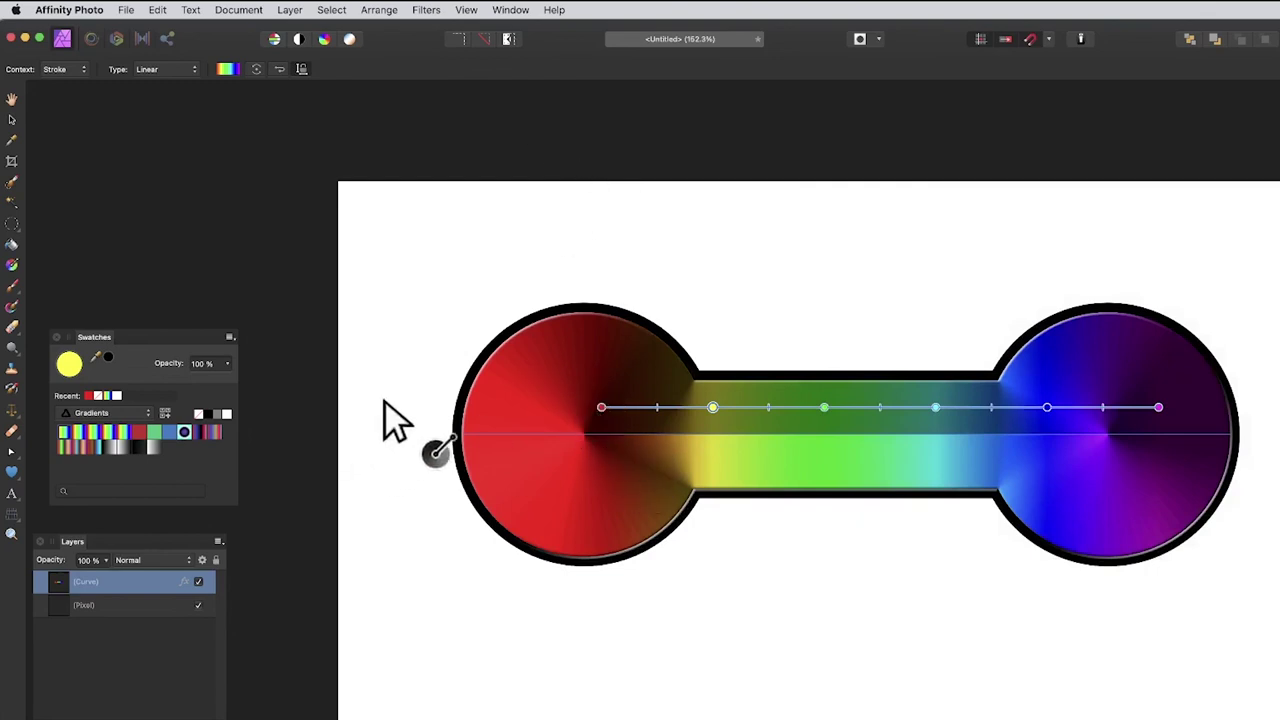
- Drag the dumbbell's left end inward to shorten it, then move it up and left
left_click(12, 119)
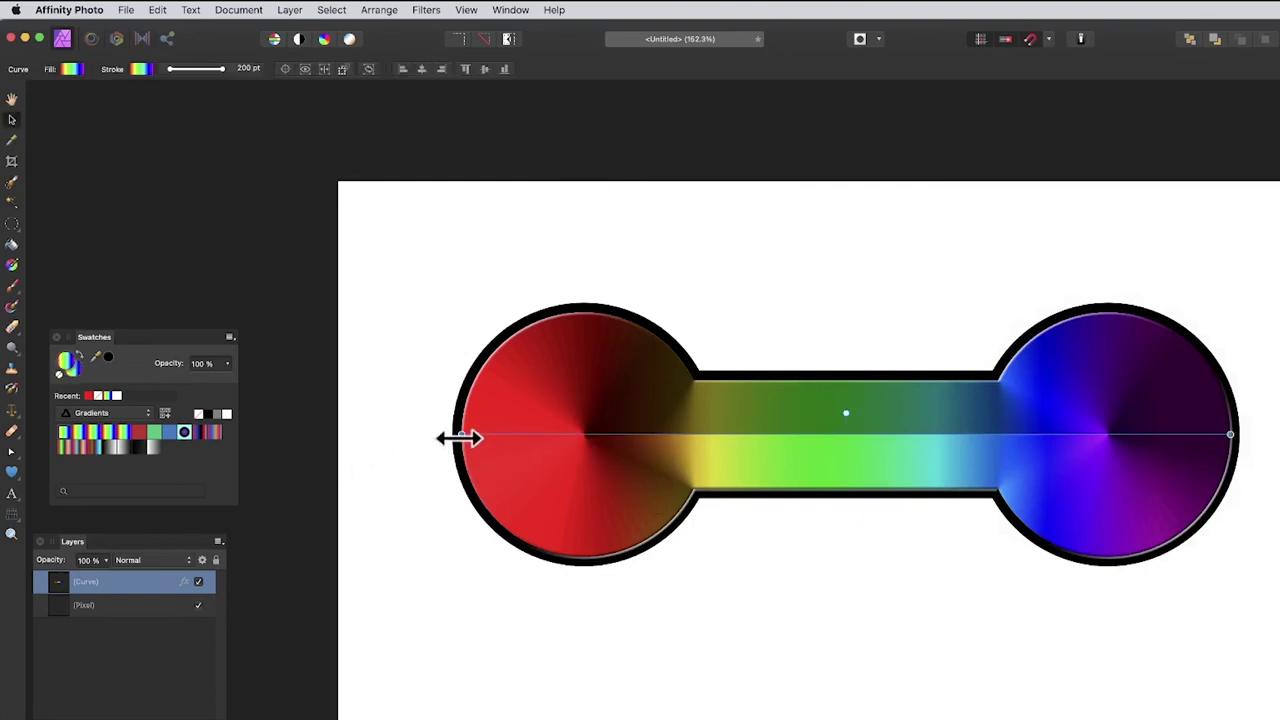
left_click_drag(458, 437, 593, 436)
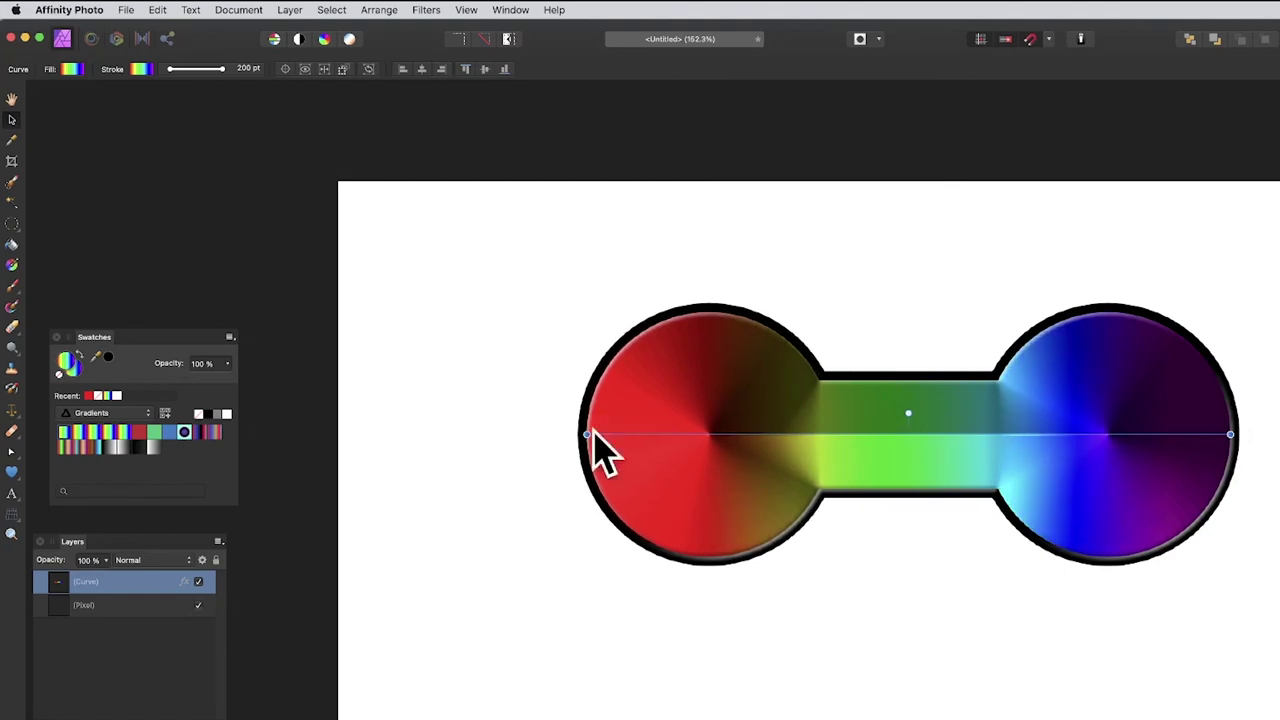
left_click_drag(671, 449, 594, 443)
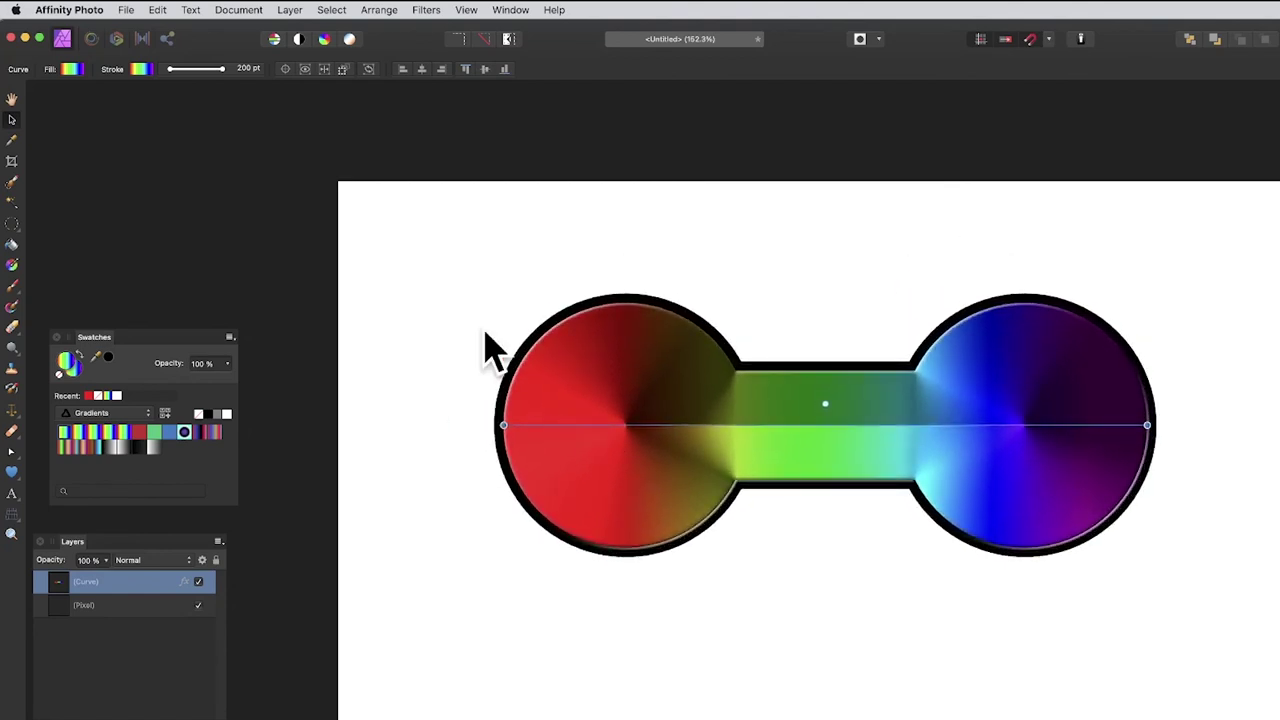
- Open the Layer menu to show the Rasterise commands for the dumbbell
left_click(292, 10)
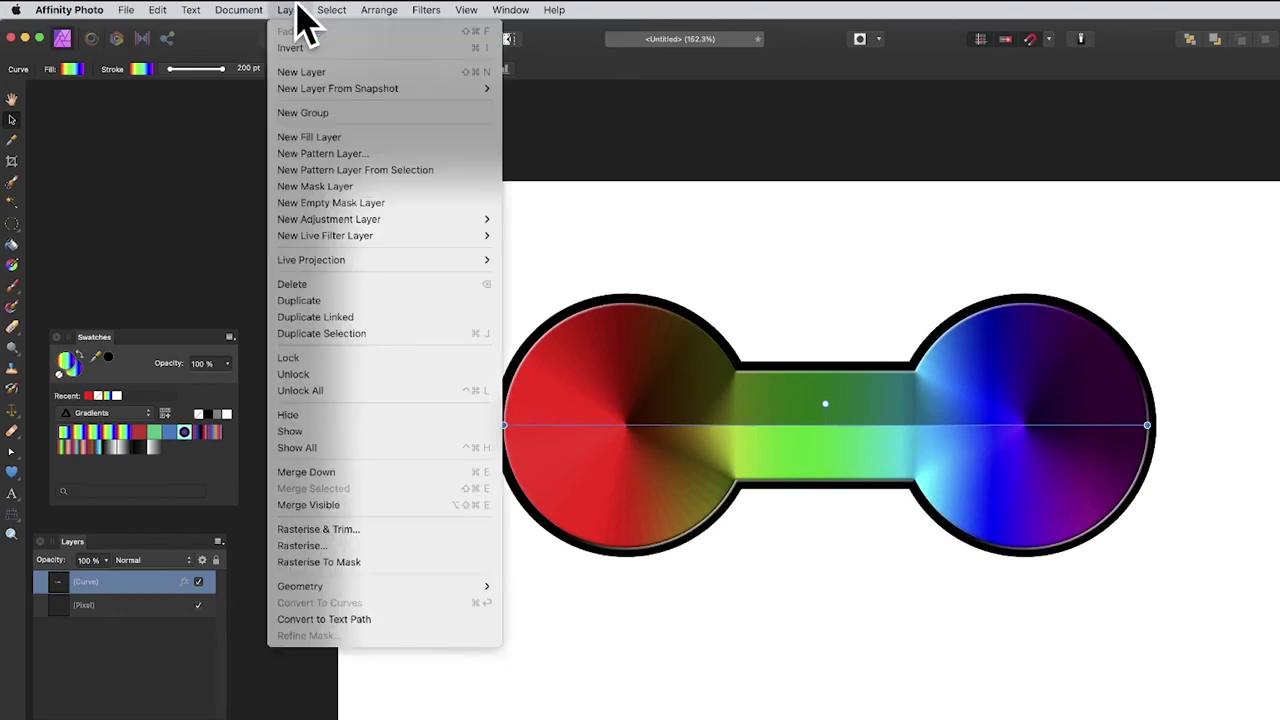